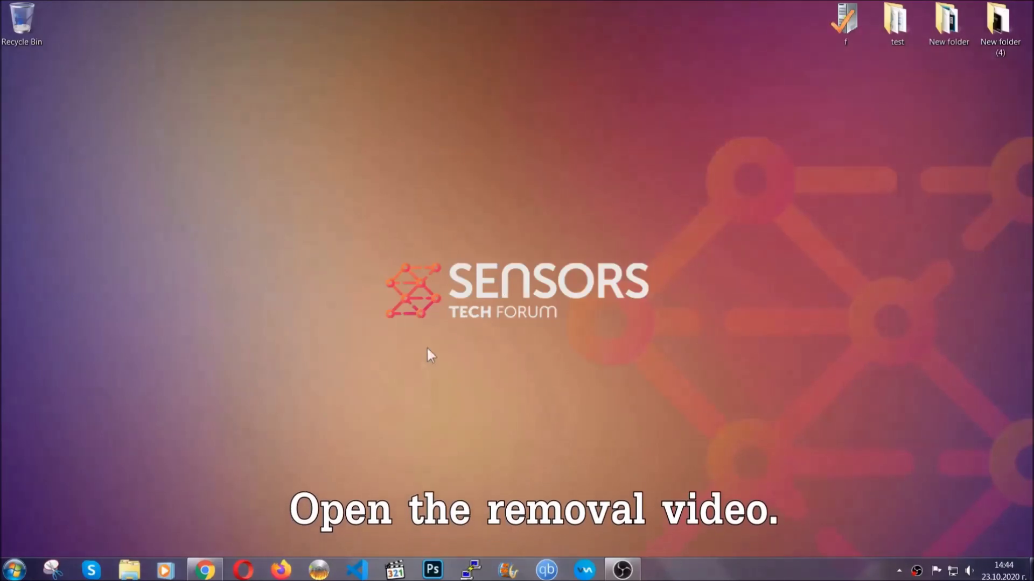
Follow the video's description link to the SensorsTechForum page and download SpyHunter-Installer.exe
{"action": "left_click", "coordinate": [204, 572]}
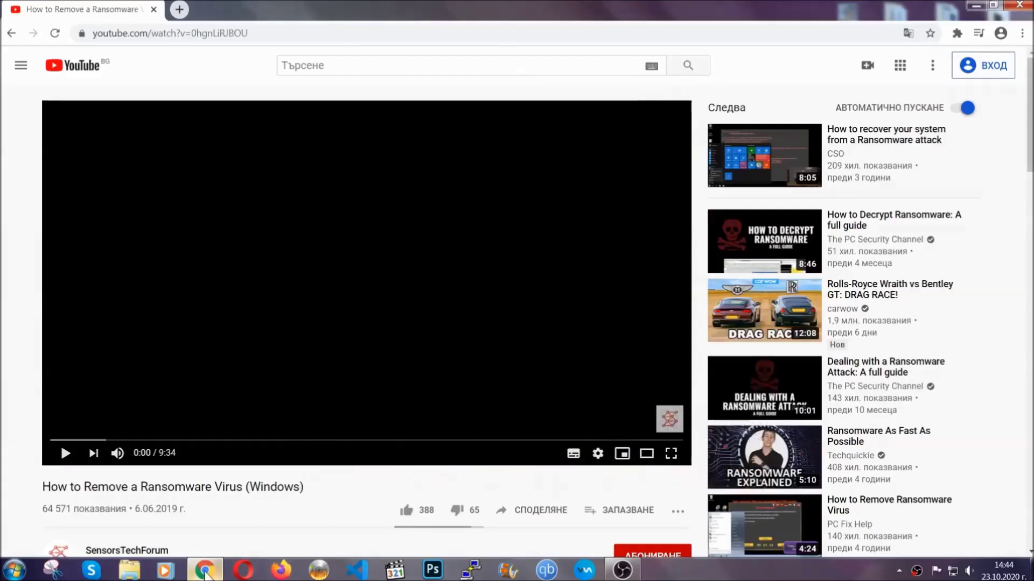
{"action": "scroll", "coordinate": [188, 439], "scroll_direction": "down", "scroll_amount": 3}
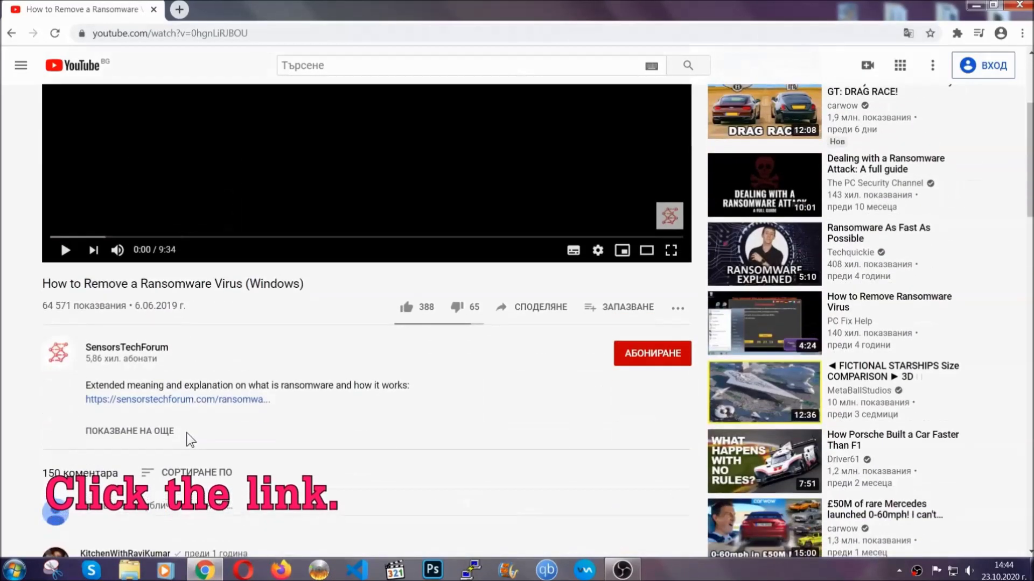
{"action": "left_click", "coordinate": [206, 404]}
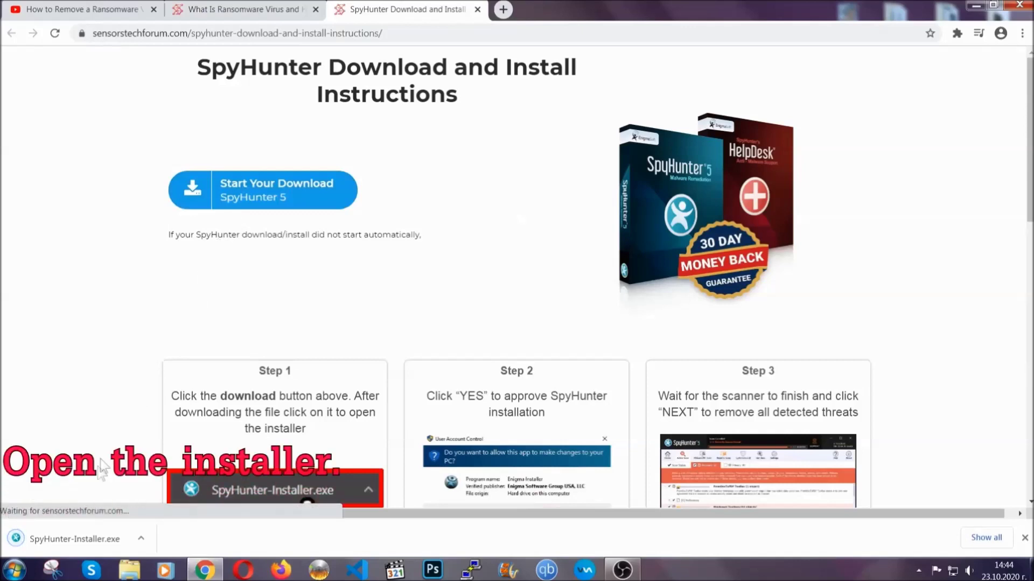
Run SpyHunter-Installer.exe in English, accept the EULA, install, and finish so scanning starts
{"action": "left_click", "coordinate": [73, 537]}
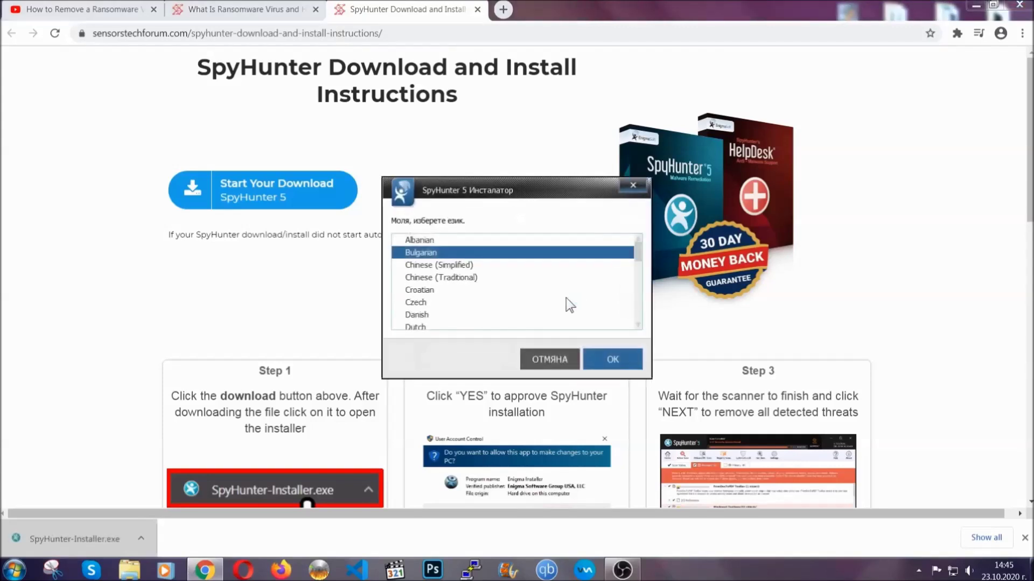
{"action": "scroll", "coordinate": [535, 297], "scroll_direction": "down", "scroll_amount": 2}
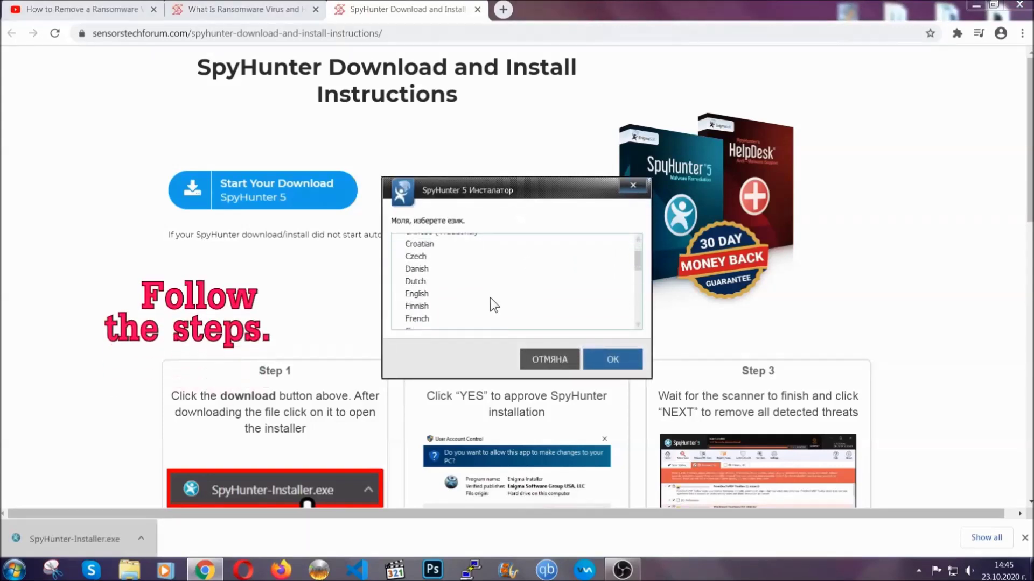
{"action": "left_click", "coordinate": [489, 294]}
{"action": "left_click", "coordinate": [606, 359]}
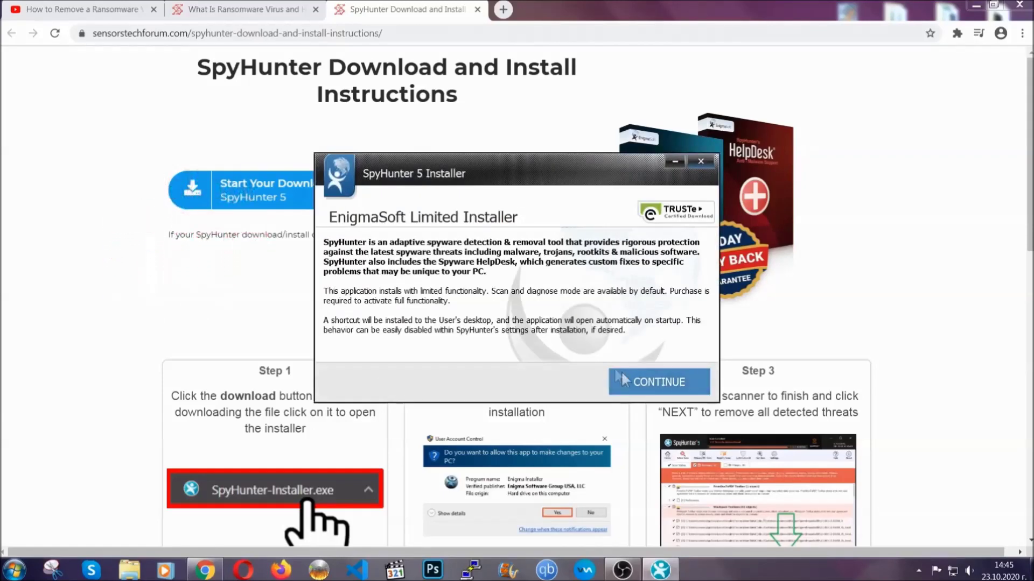
{"action": "left_click", "coordinate": [624, 377]}
{"action": "left_click", "coordinate": [594, 349]}
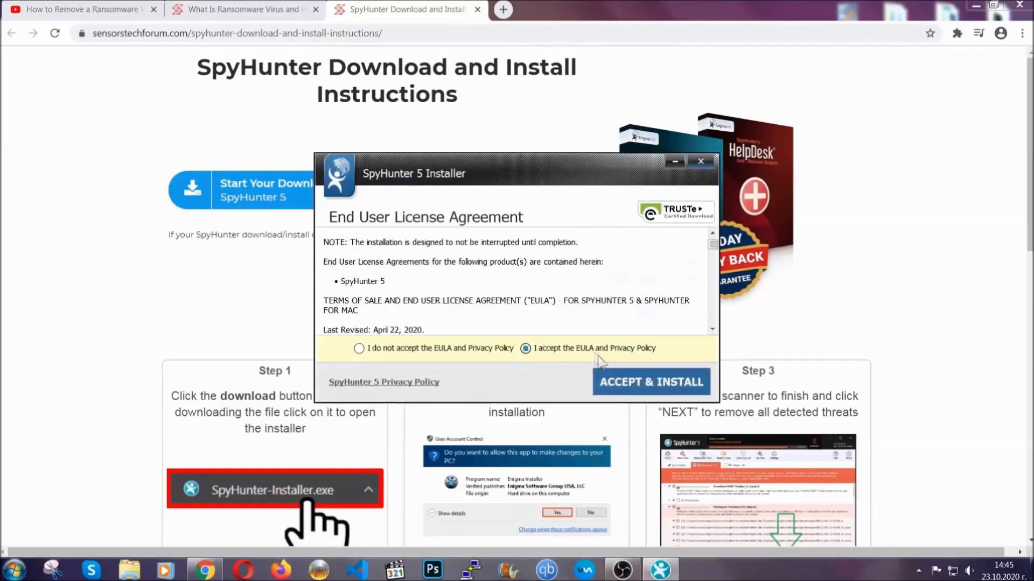
{"action": "left_click", "coordinate": [617, 382]}
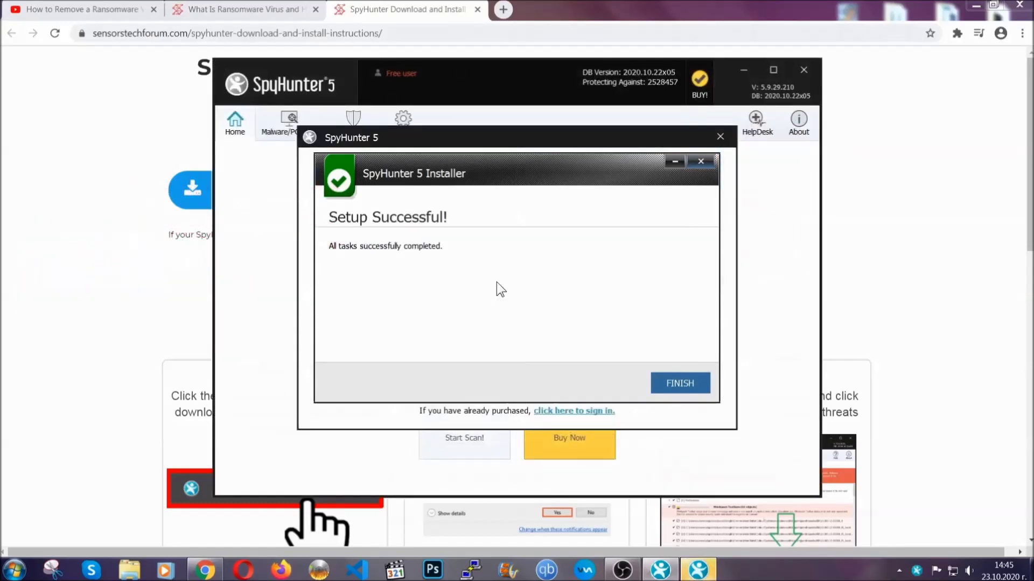
{"action": "left_click", "coordinate": [661, 384]}
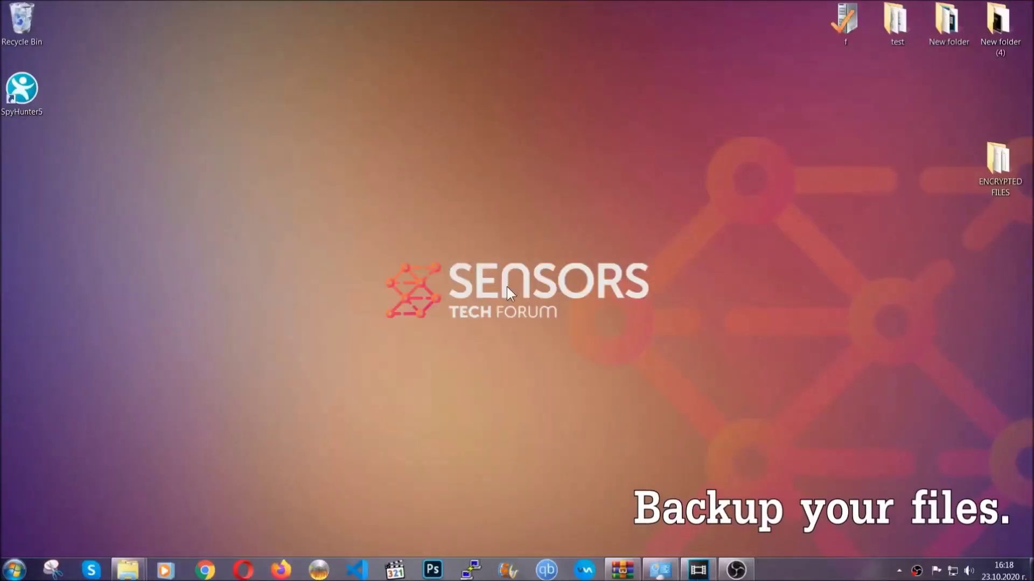
Copy the six encrypted .efji files from the ENCRYPTED FILES folder
{"action": "double_click", "coordinate": [992, 166]}
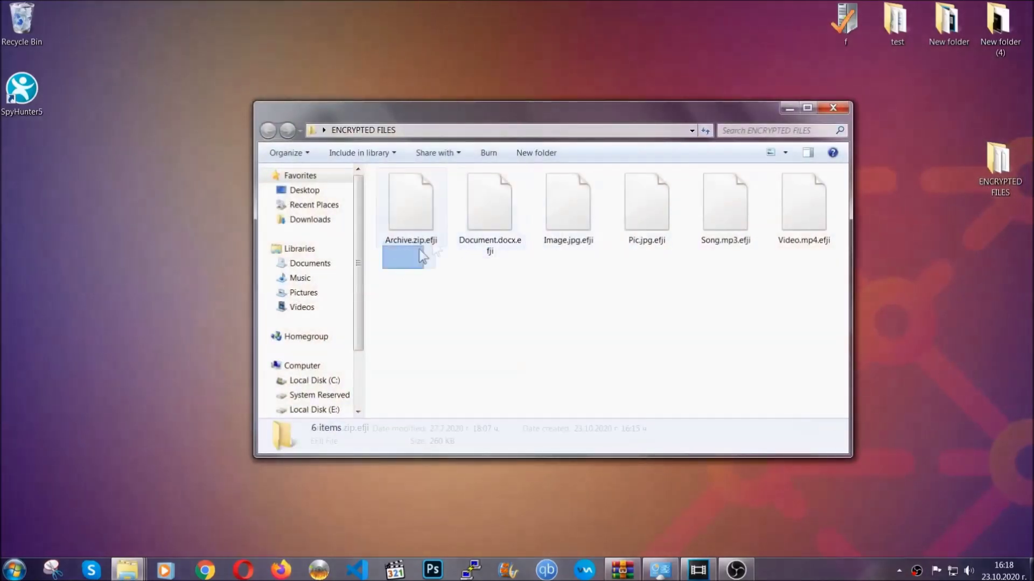
{"action": "left_click_drag", "start_coordinate": [422, 256], "coordinate": [808, 191]}
{"action": "right_click", "coordinate": [809, 192]}
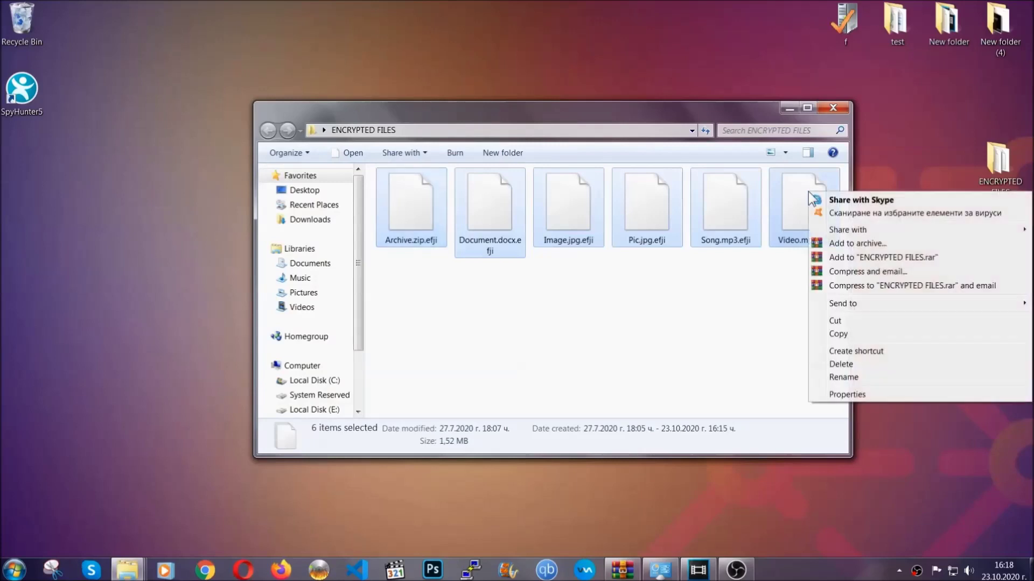
{"action": "left_click", "coordinate": [838, 334]}
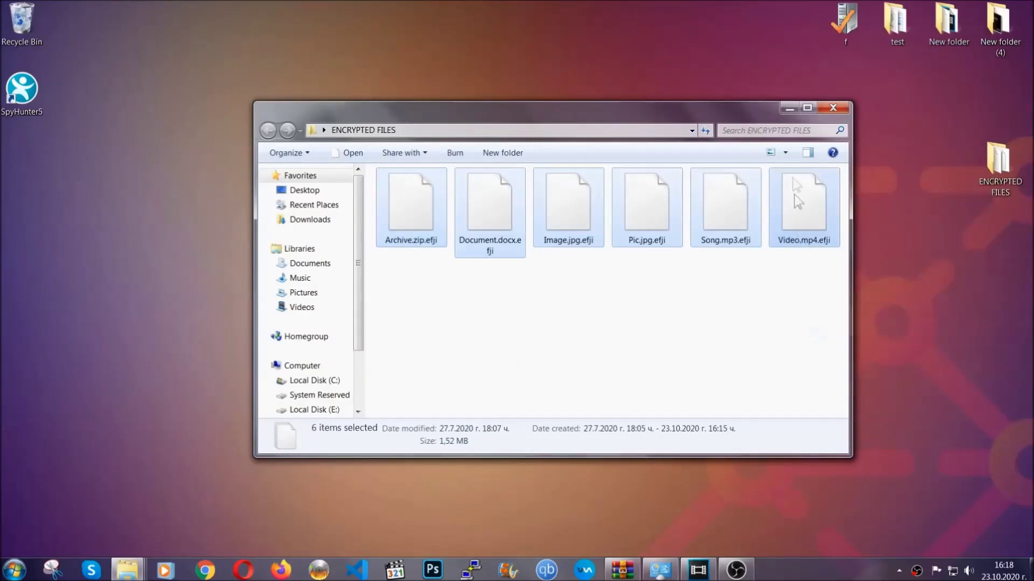
{"action": "left_click", "coordinate": [789, 108]}
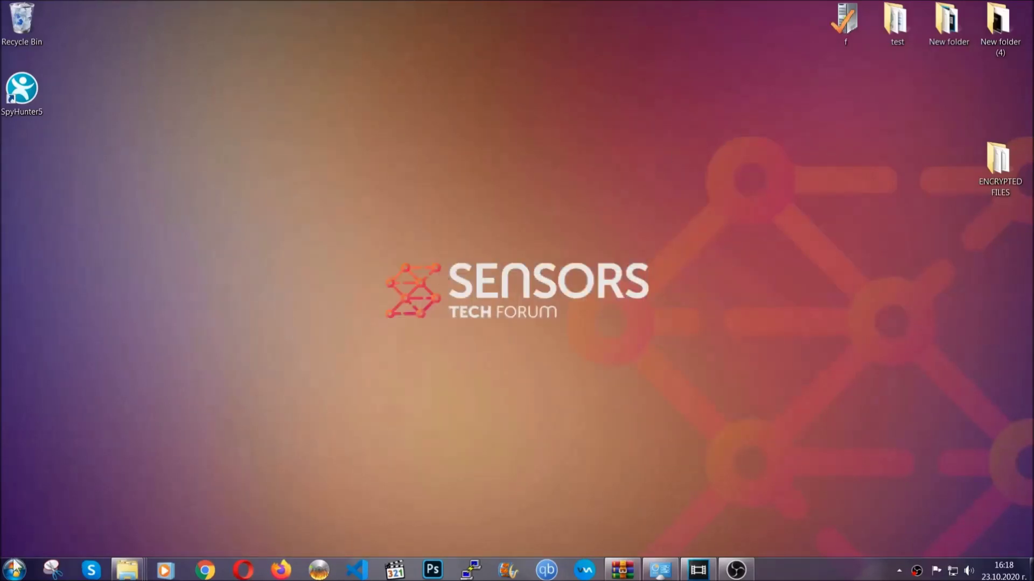
Paste the copied files onto FLASH DRIVE (H:) and close its window
{"action": "left_click", "coordinate": [14, 570]}
{"action": "left_click", "coordinate": [196, 403]}
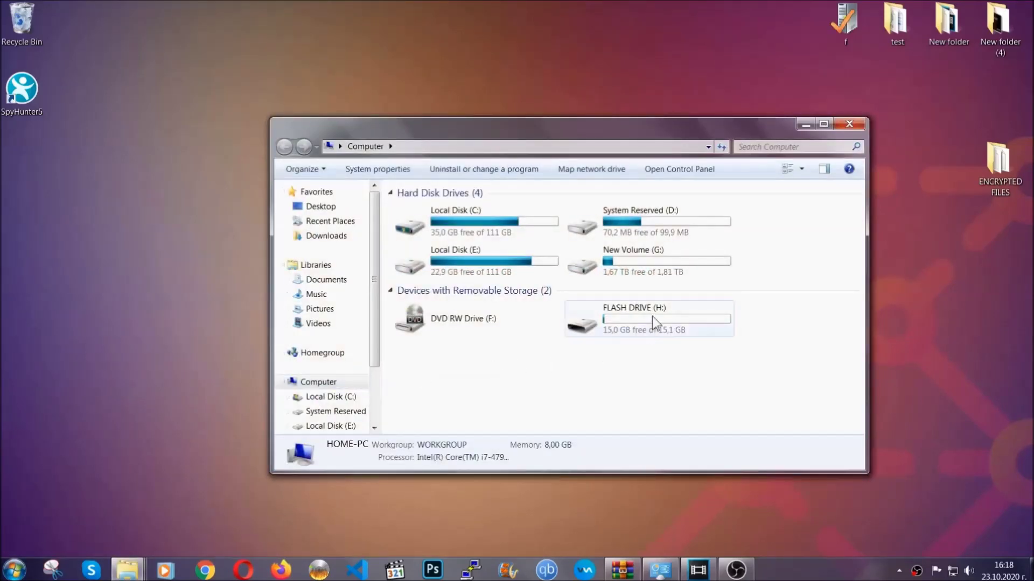
{"action": "double_click", "coordinate": [651, 315]}
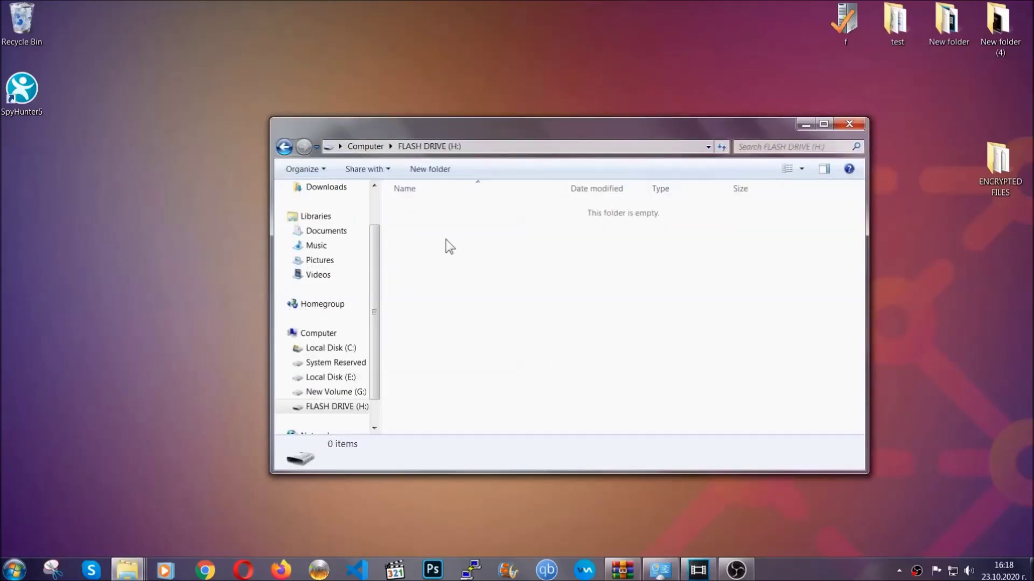
{"action": "right_click", "coordinate": [446, 240]}
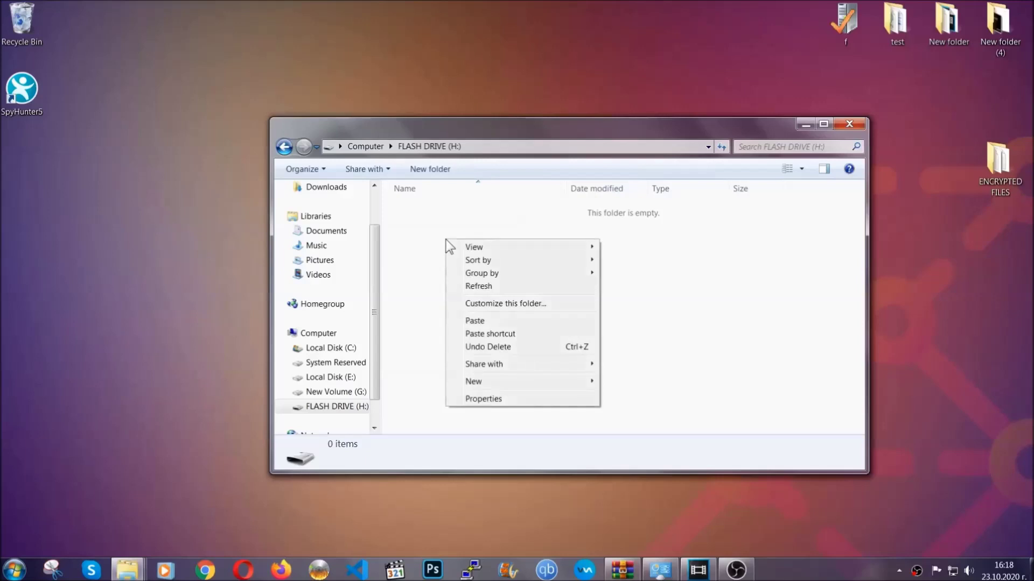
{"action": "left_click", "coordinate": [470, 321]}
{"action": "left_click", "coordinate": [471, 322]}
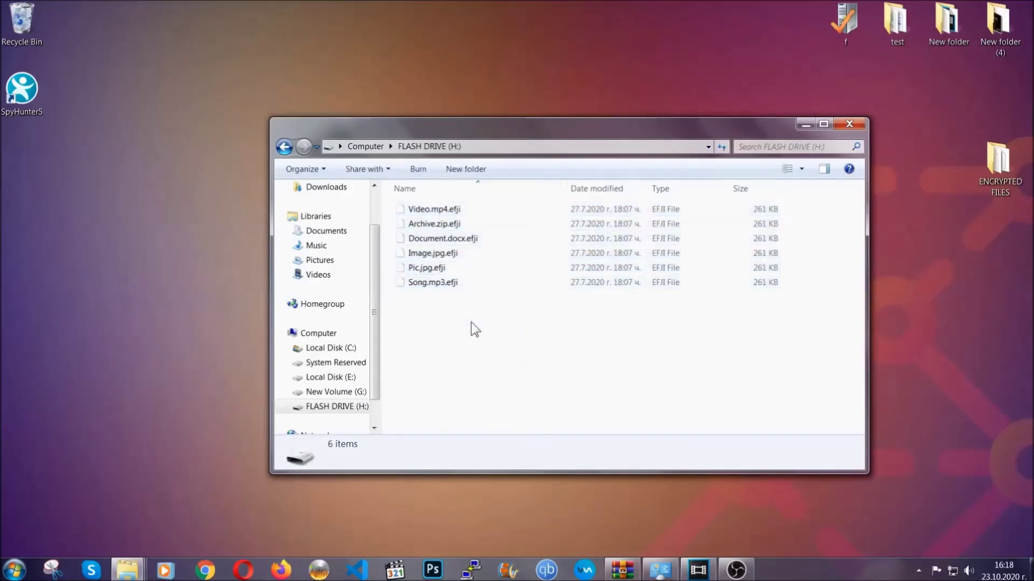
{"action": "left_click", "coordinate": [849, 124]}
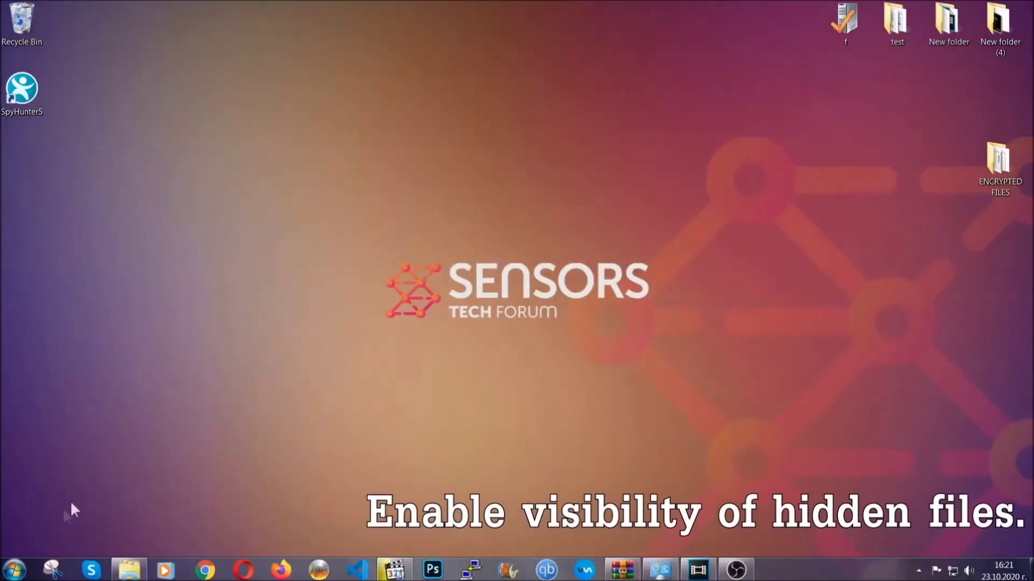
Search Start for 'hidden files and folders' and enable Show hidden files, folders, and drives
{"action": "left_click", "coordinate": [13, 570]}
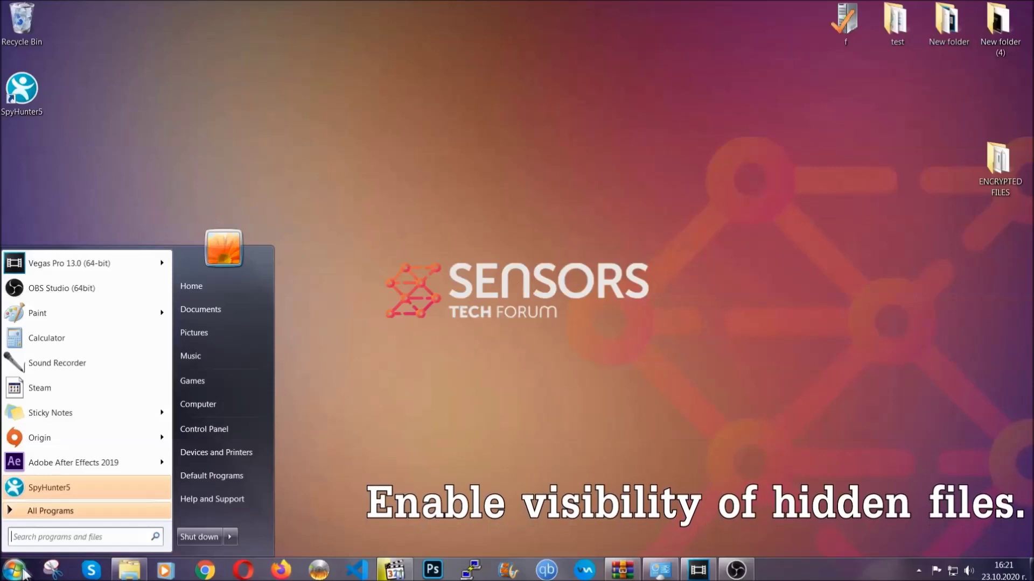
{"action": "left_click", "coordinate": [46, 534]}
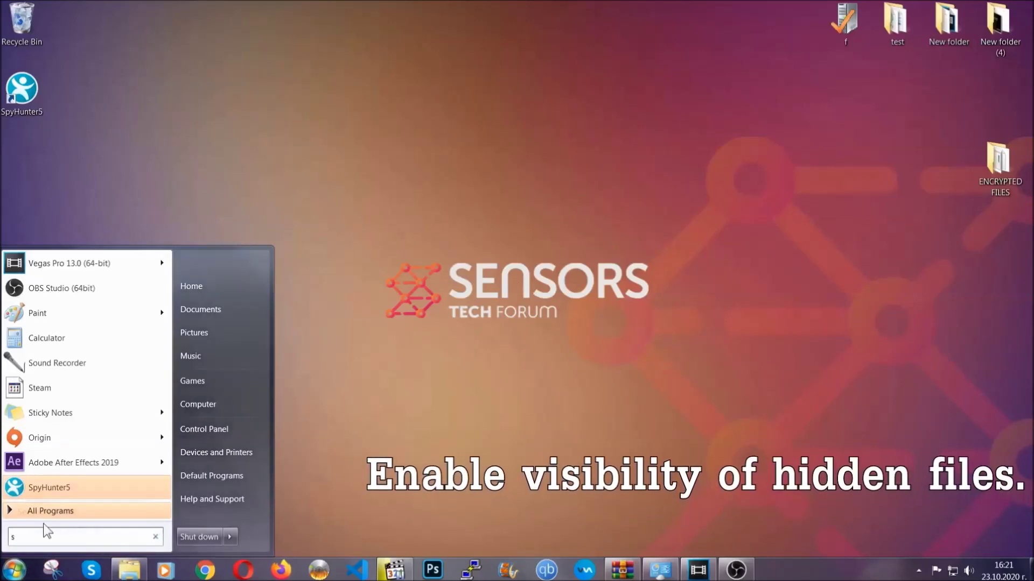
{"action": "type", "text": "showh"}
{"action": "key", "text": "BackSpace"}
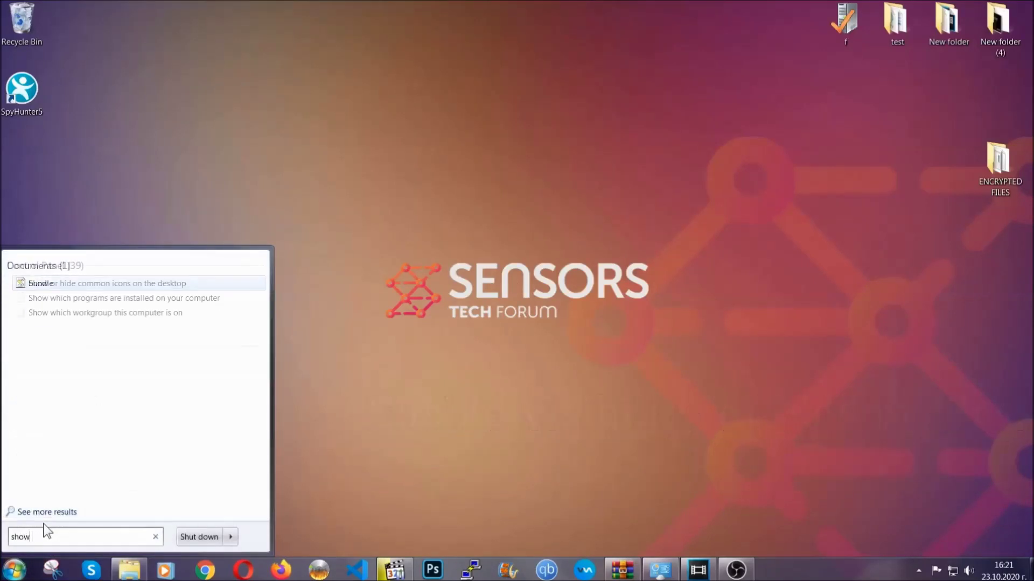
{"action": "type", "text": "hidden files and folders"}
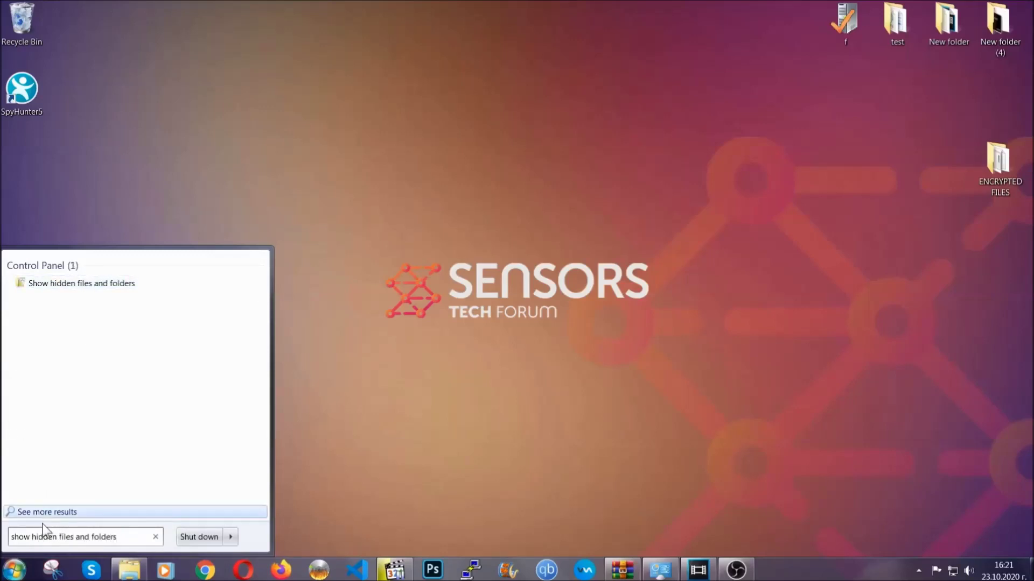
{"action": "left_click", "coordinate": [121, 287]}
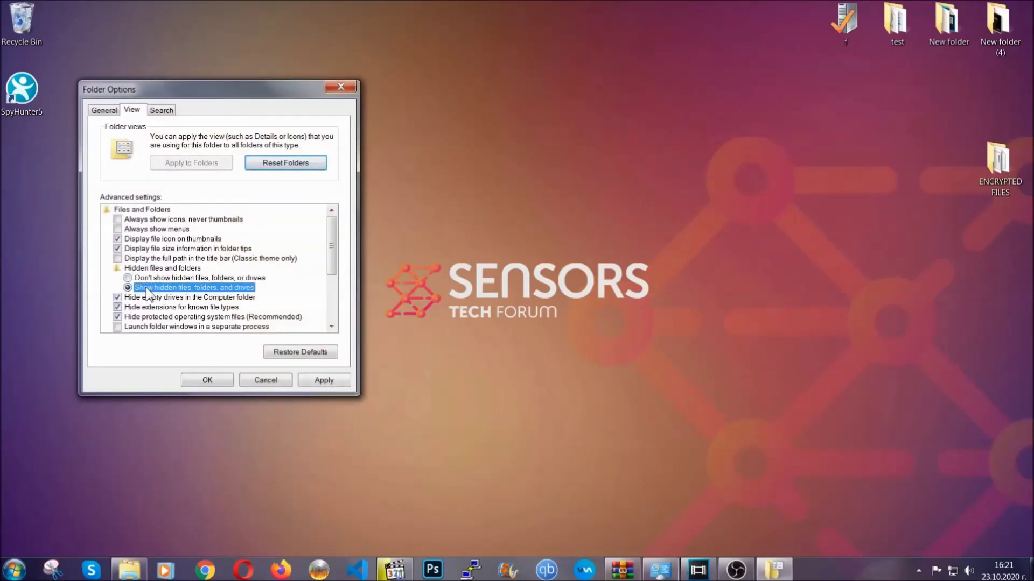
{"action": "left_click", "coordinate": [322, 380]}
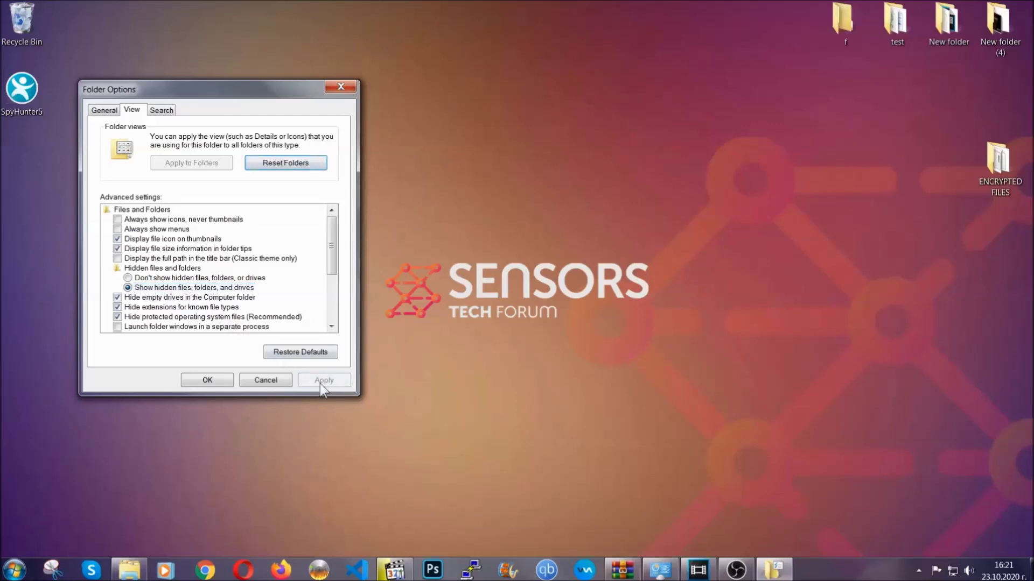
{"action": "left_click", "coordinate": [207, 380]}
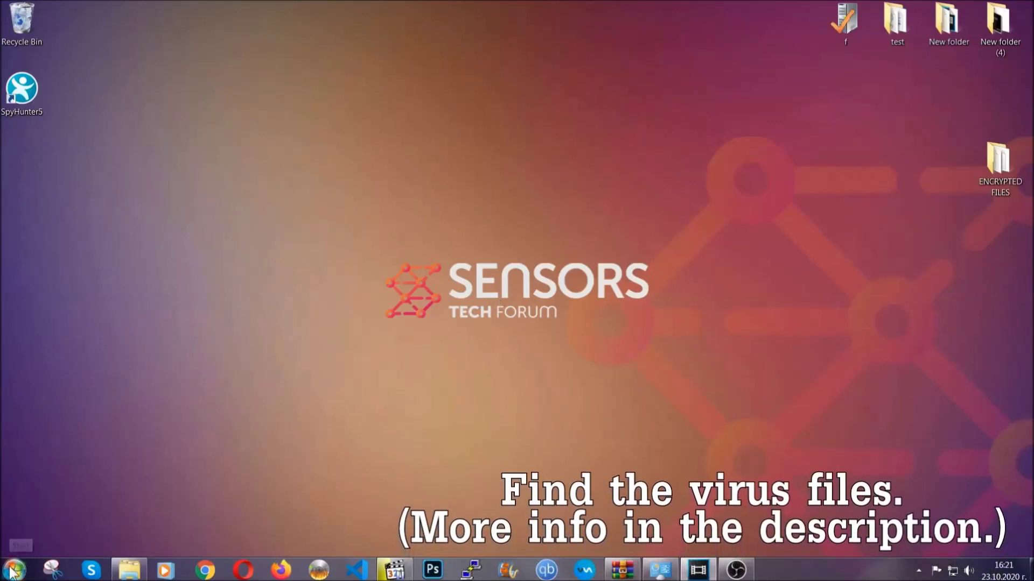
Search the whole Computer for 'fileextension:exe Example Vir'
{"action": "key", "text": "super"}
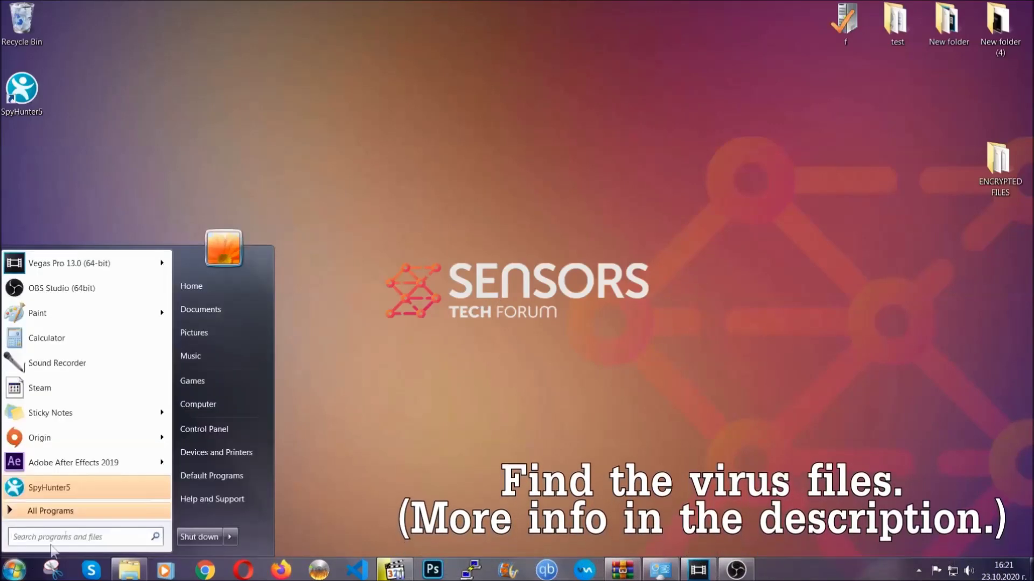
{"action": "left_click", "coordinate": [212, 404]}
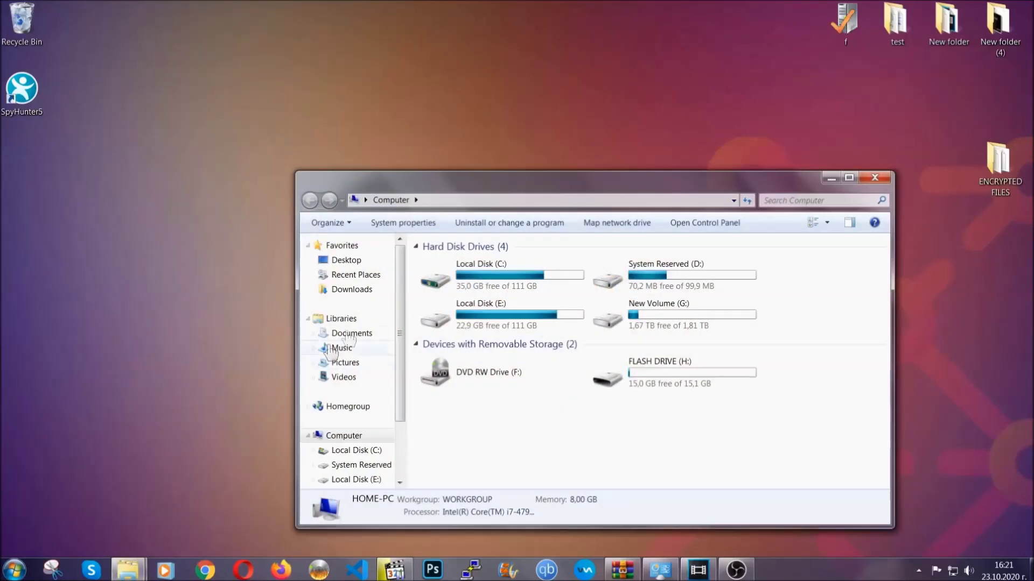
{"action": "left_click_drag", "start_coordinate": [561, 190], "coordinate": [493, 144]}
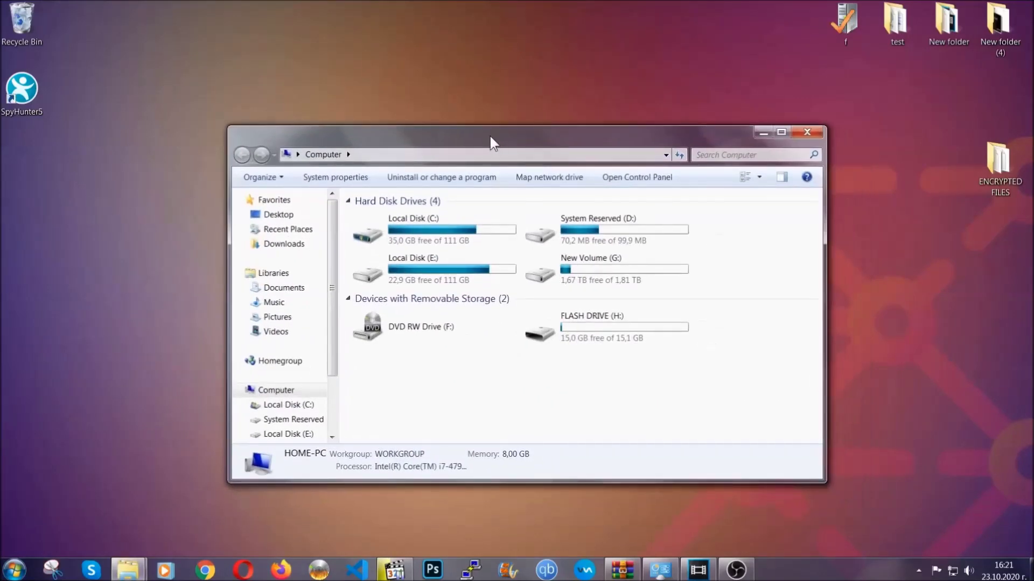
{"action": "left_click", "coordinate": [702, 155]}
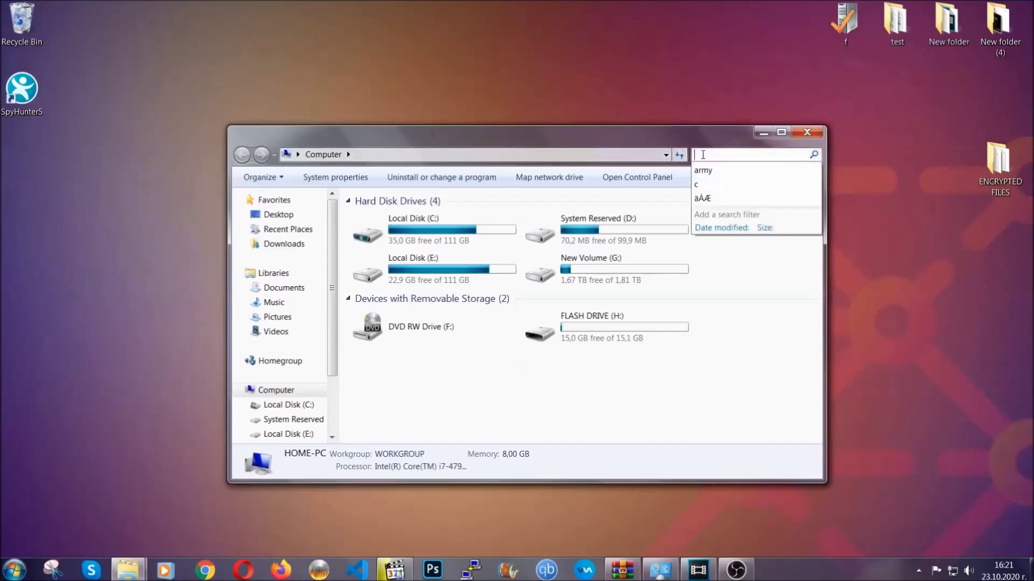
{"action": "type", "text": "file"}
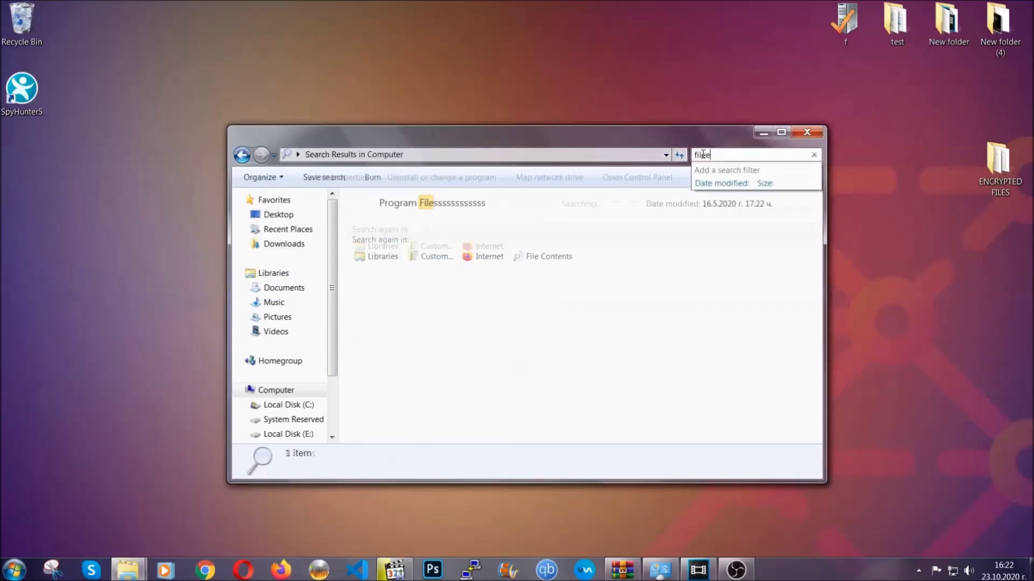
{"action": "type", "text": "extension:exe "}
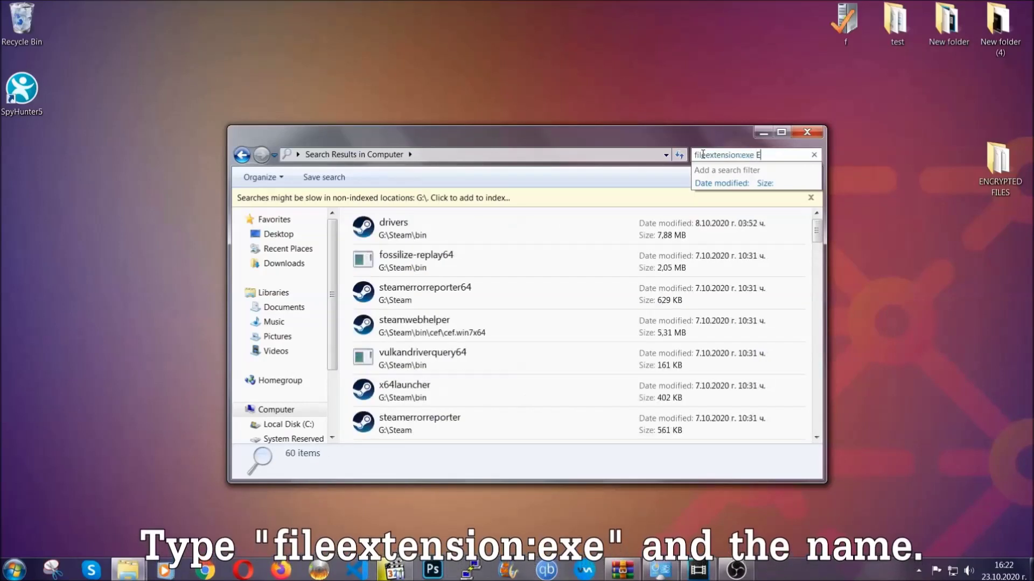
{"action": "type", "text": "Example Virus Name"}
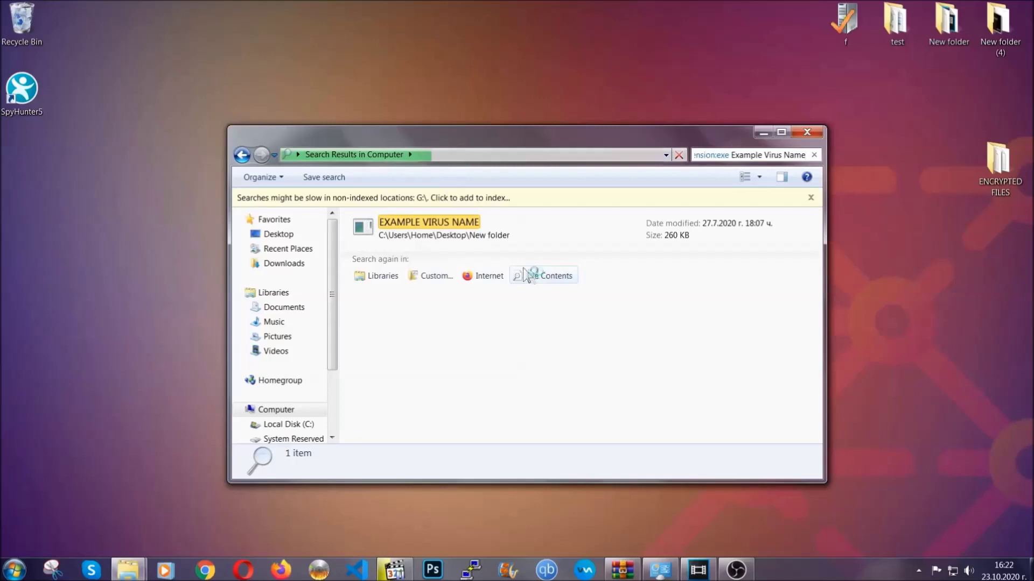
Delete the EXAMPLE VIRUS NAME file to the Recycle Bin and close the results window
{"action": "left_click", "coordinate": [452, 220]}
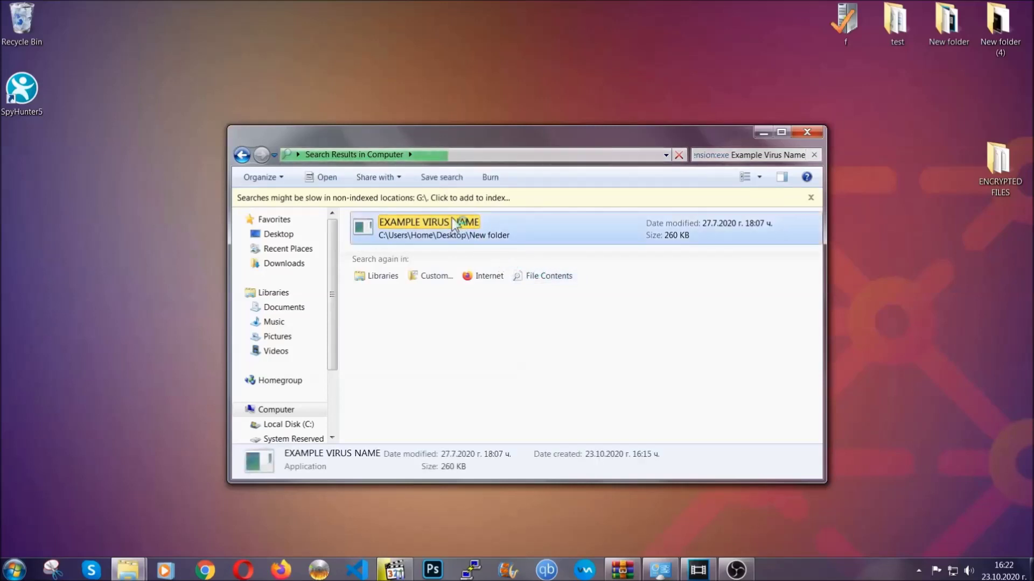
{"action": "right_click", "coordinate": [452, 221]}
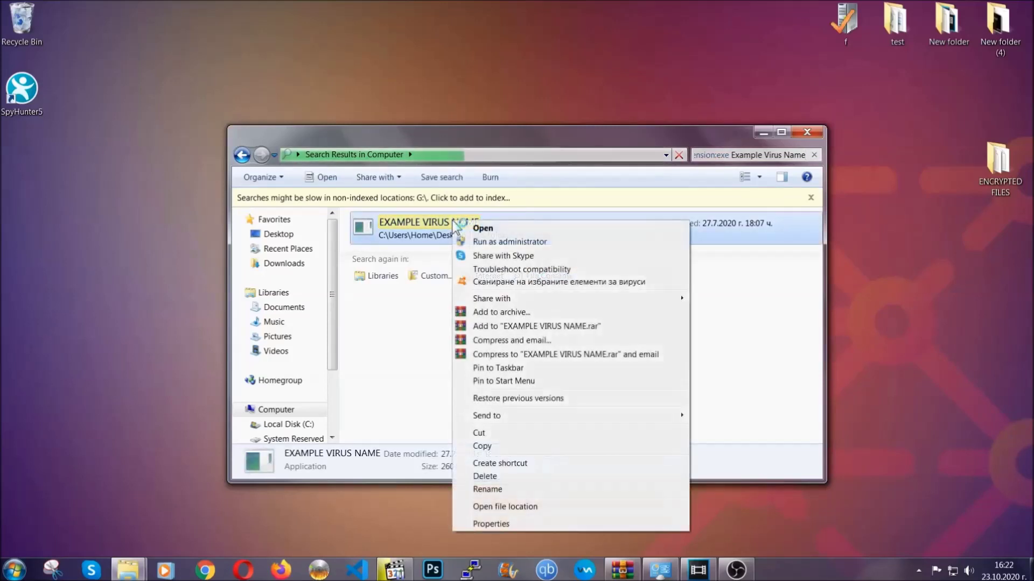
{"action": "left_click", "coordinate": [499, 476]}
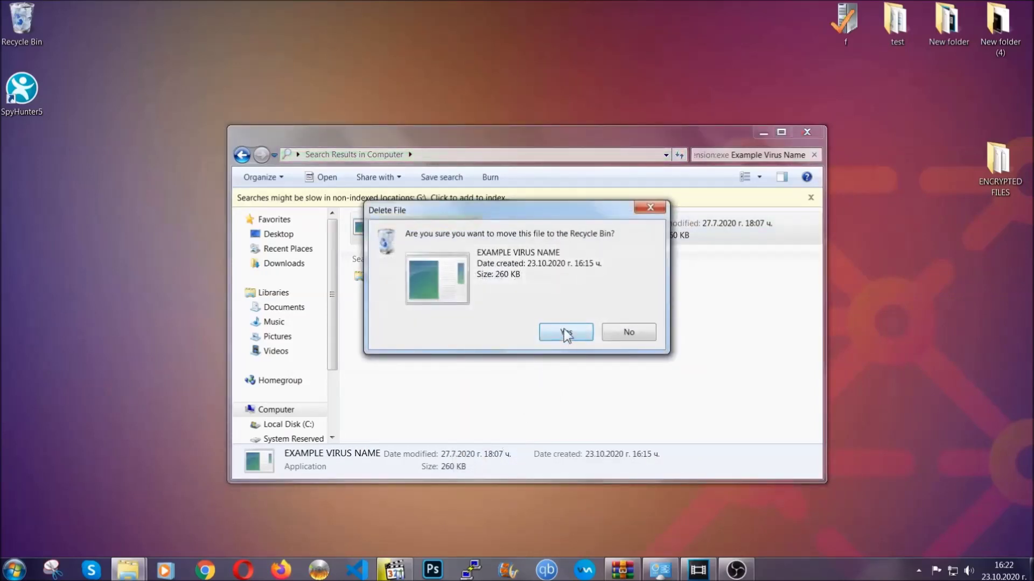
{"action": "left_click", "coordinate": [565, 333]}
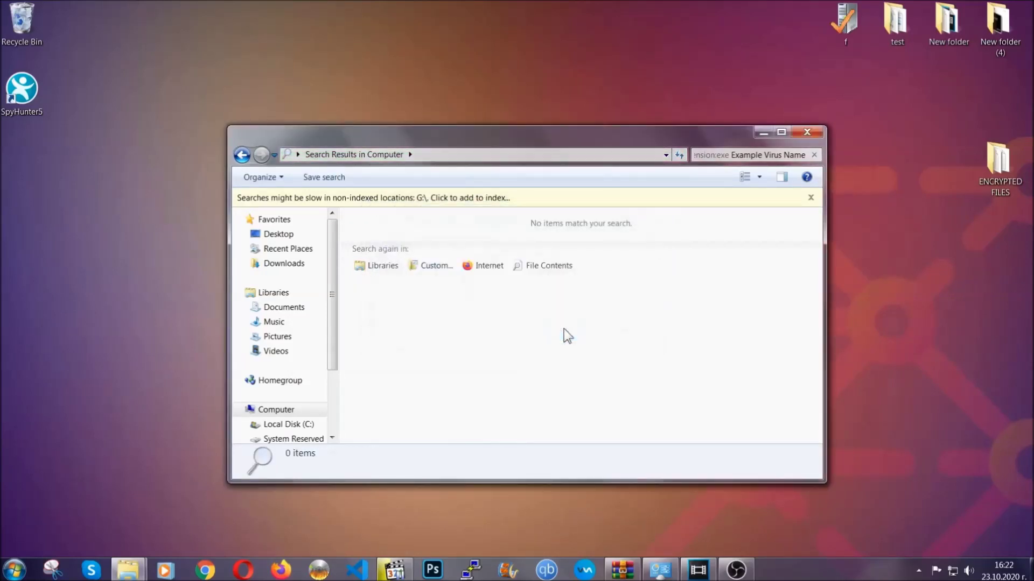
{"action": "left_click", "coordinate": [807, 132]}
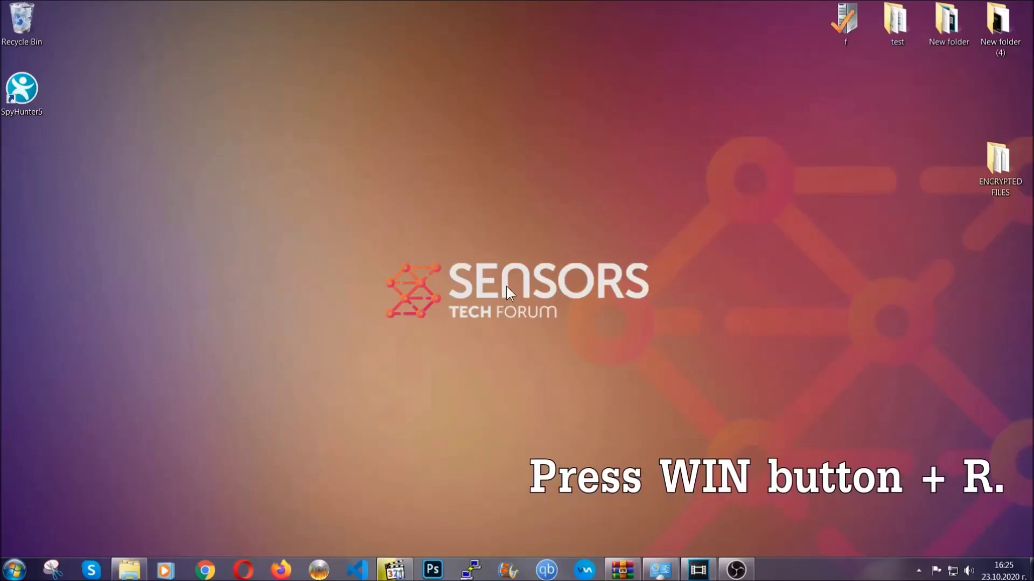
Replace 'cmd' with REGEDIT in the Win+R Run box and launch it
{"action": "key", "text": "super+r"}
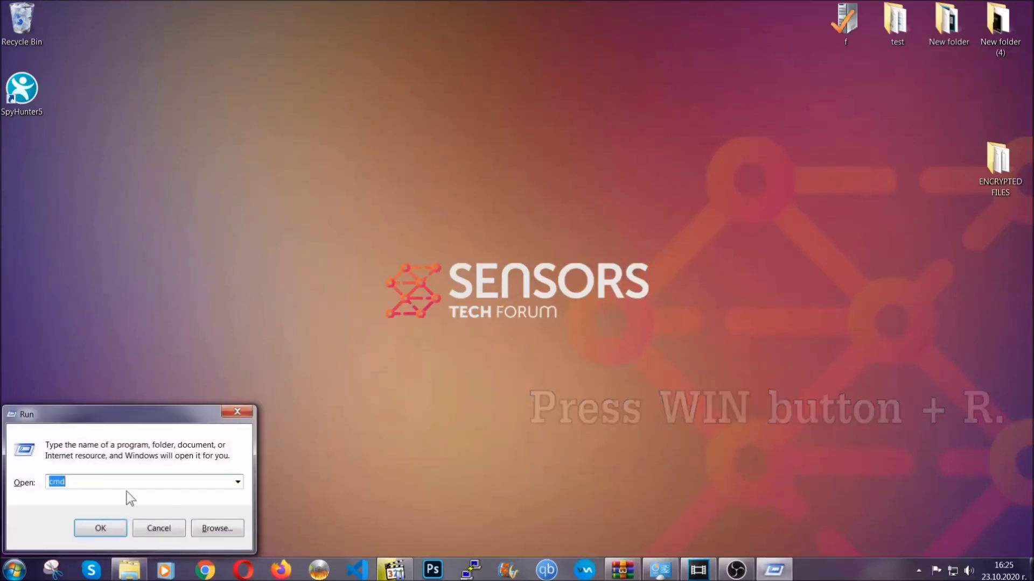
{"action": "left_click", "coordinate": [110, 485]}
{"action": "left_click_drag", "start_coordinate": [97, 489], "coordinate": [12, 491]}
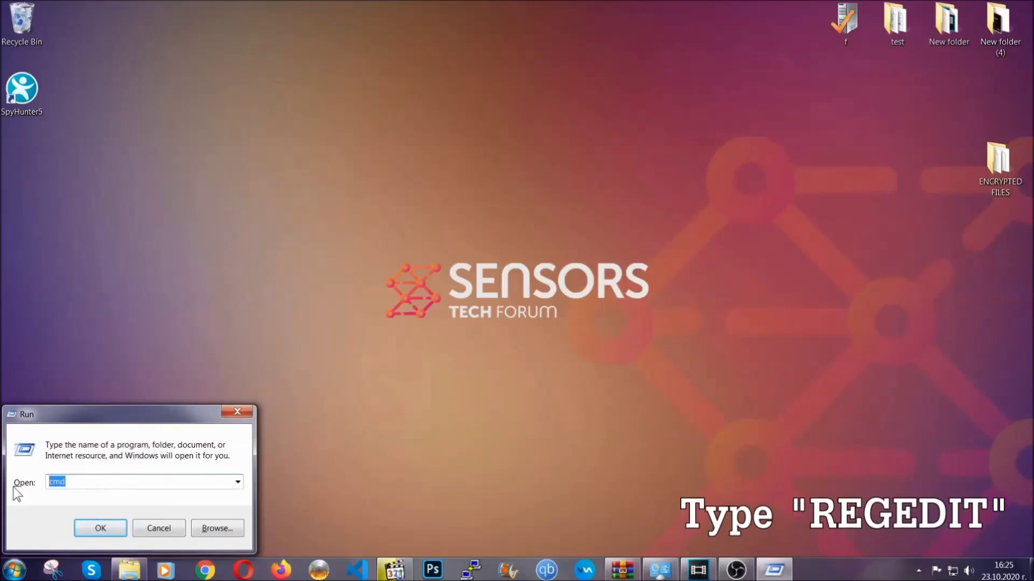
{"action": "type", "text": "REGEDIT"}
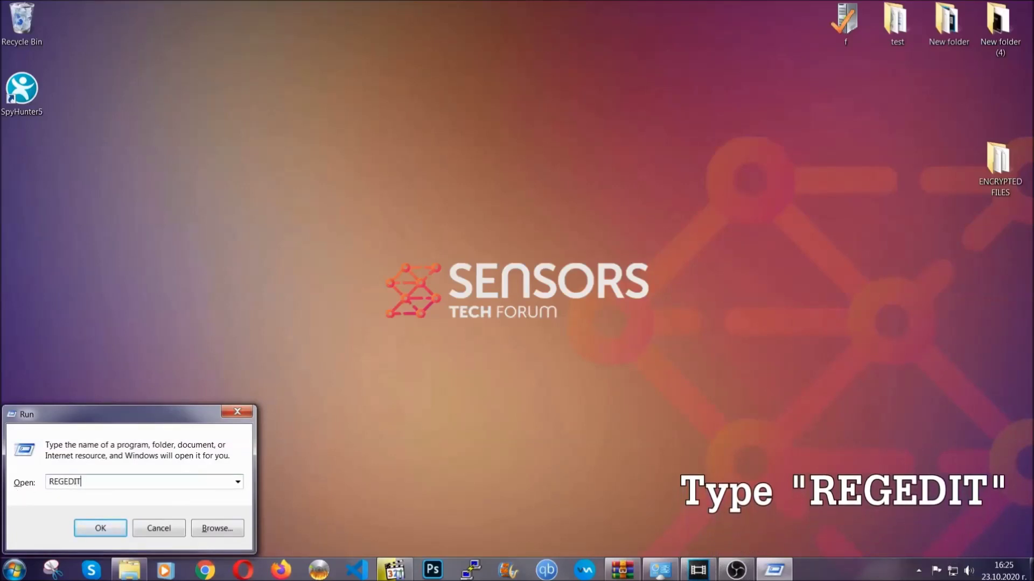
{"action": "left_click", "coordinate": [79, 530]}
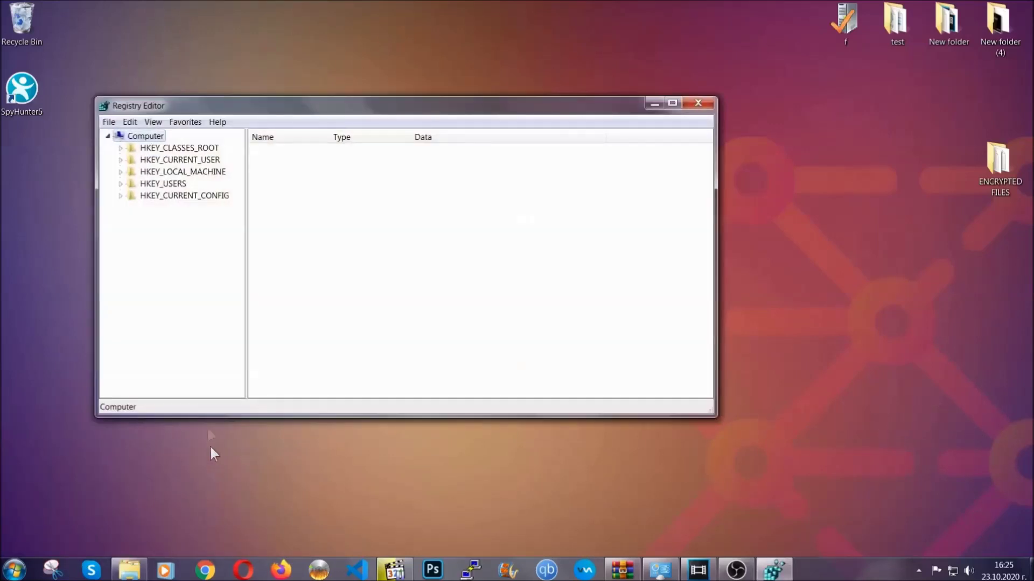
Export the whole registry via File > Export as BACKUP on the Desktop
{"action": "left_click", "coordinate": [108, 122]}
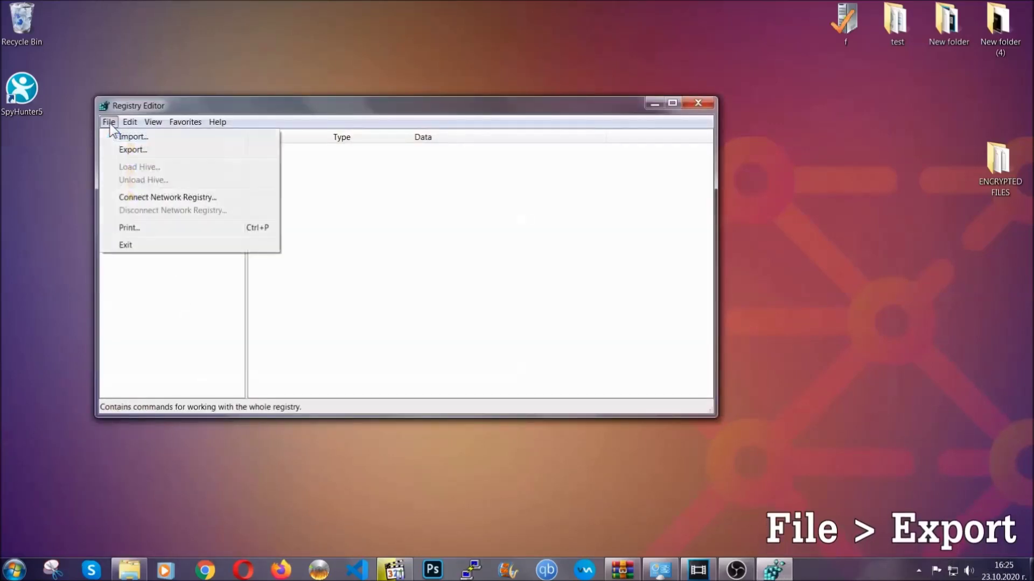
{"action": "left_click", "coordinate": [134, 149]}
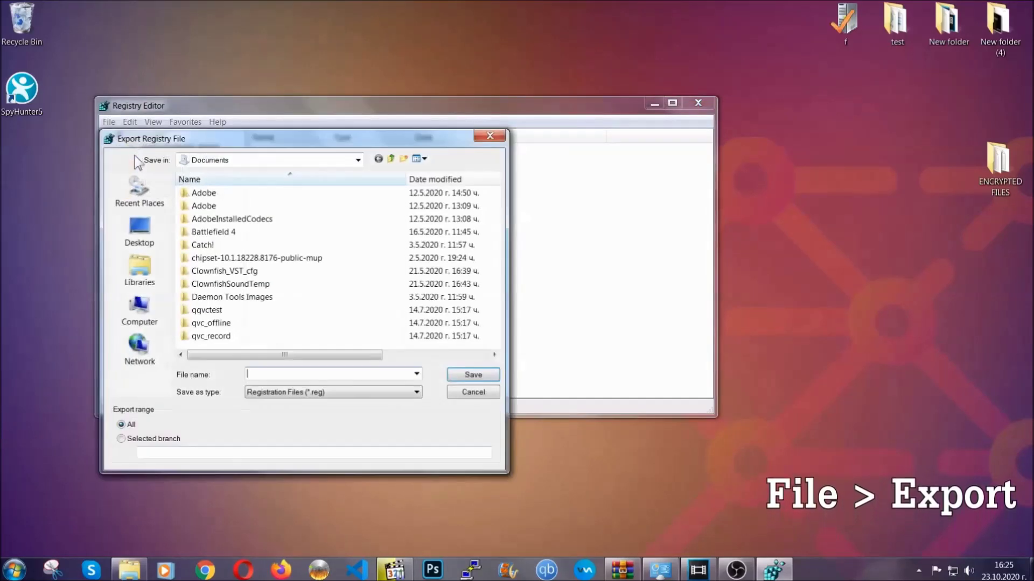
{"action": "left_click", "coordinate": [137, 231]}
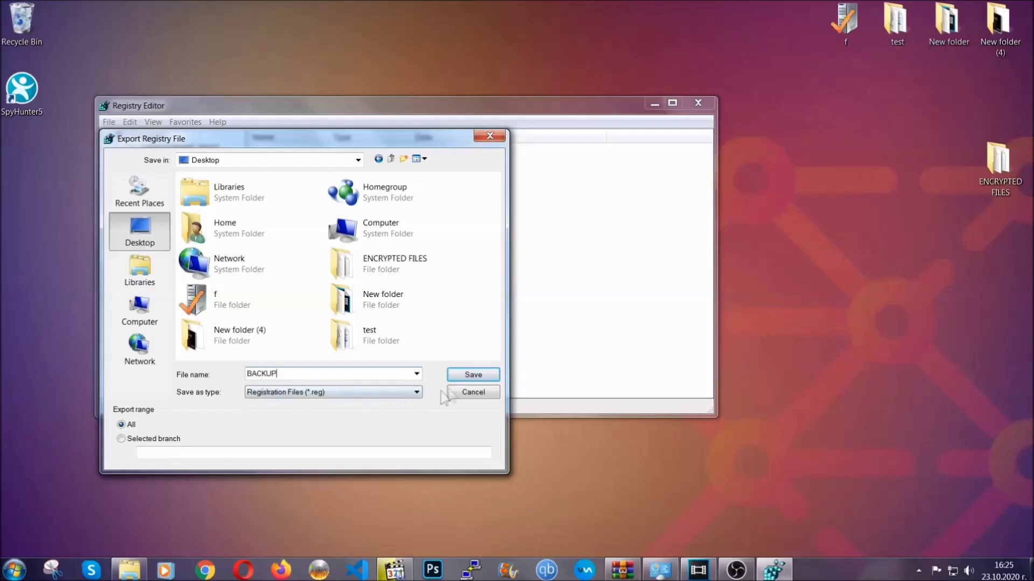
{"action": "left_click", "coordinate": [466, 377]}
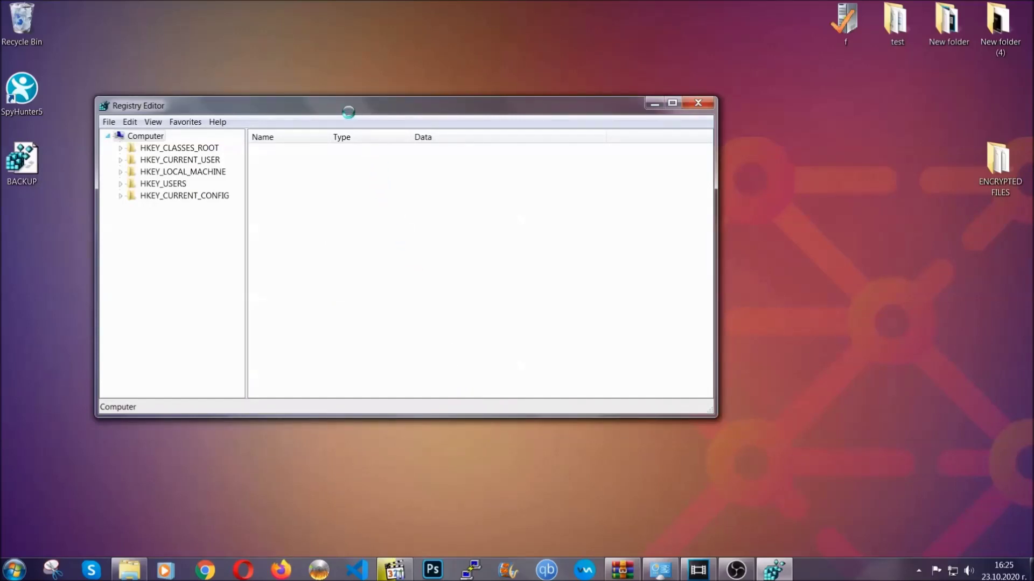
{"action": "left_click_drag", "start_coordinate": [348, 112], "coordinate": [450, 145]}
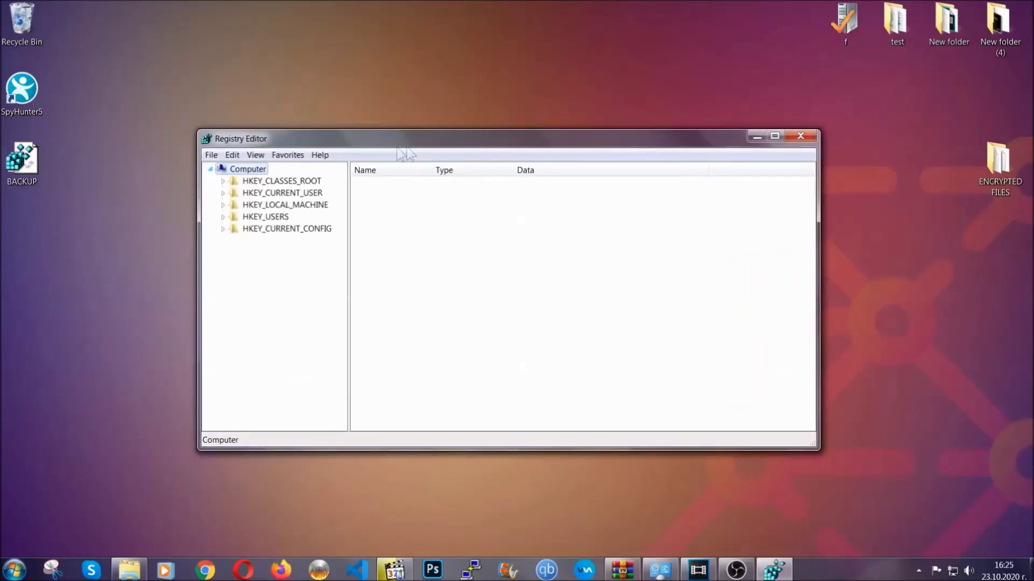
{"action": "left_click", "coordinate": [210, 156]}
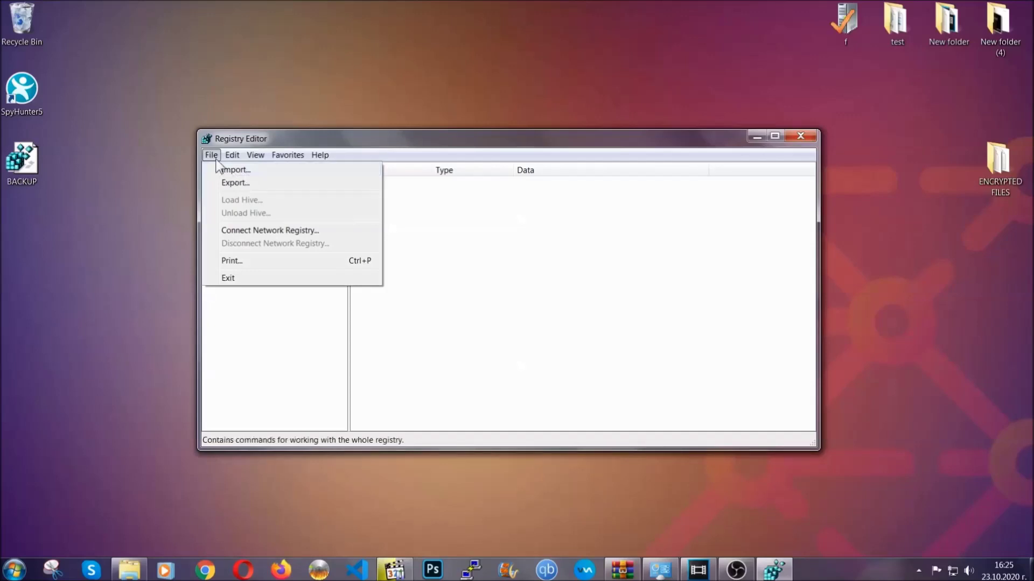
{"action": "left_click", "coordinate": [212, 156]}
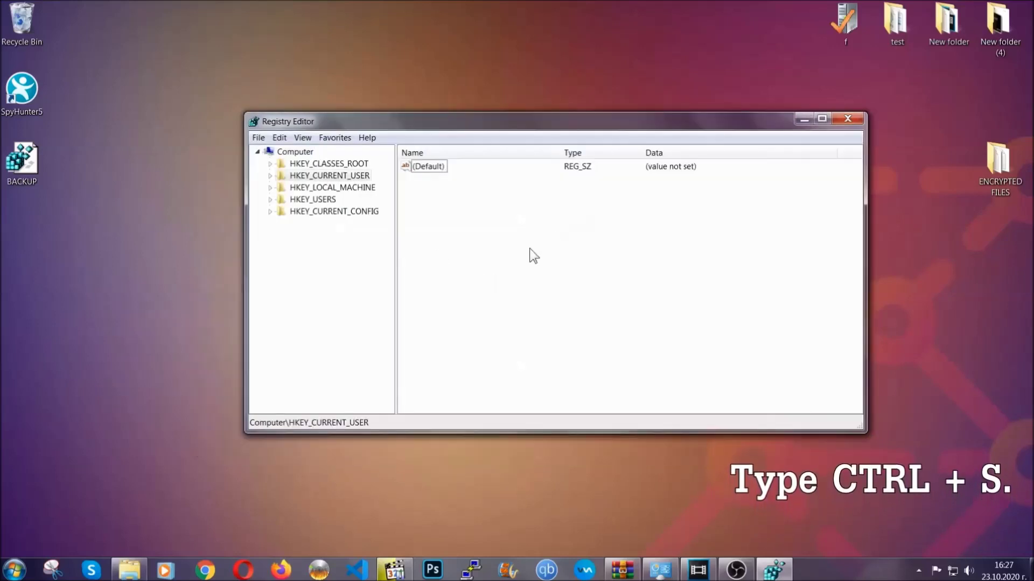
Find the RunOnce key, then open the Run key above it showing THE VIRUS value
{"action": "key", "text": "ctrl+f"}
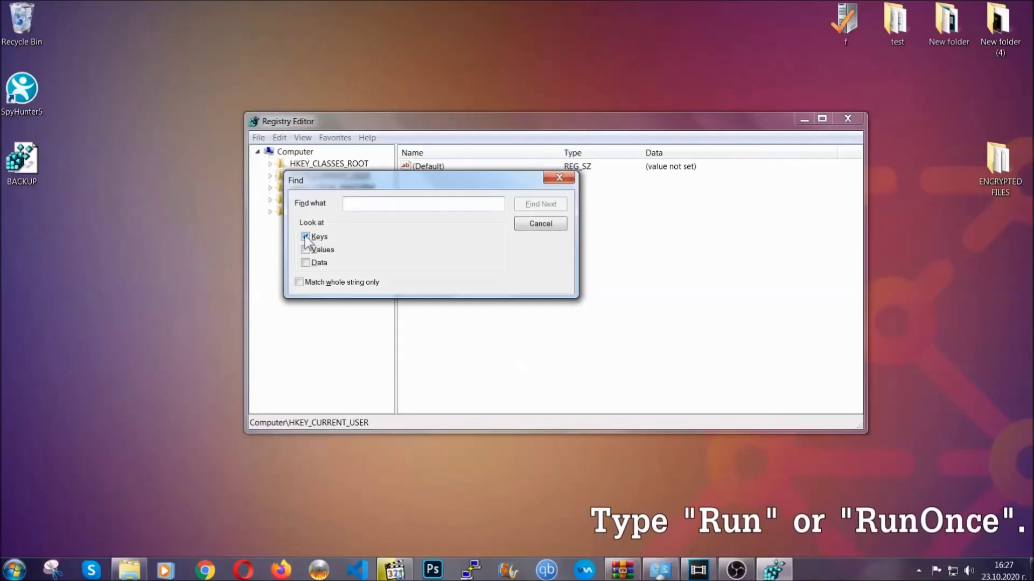
{"action": "type", "text": "R"}
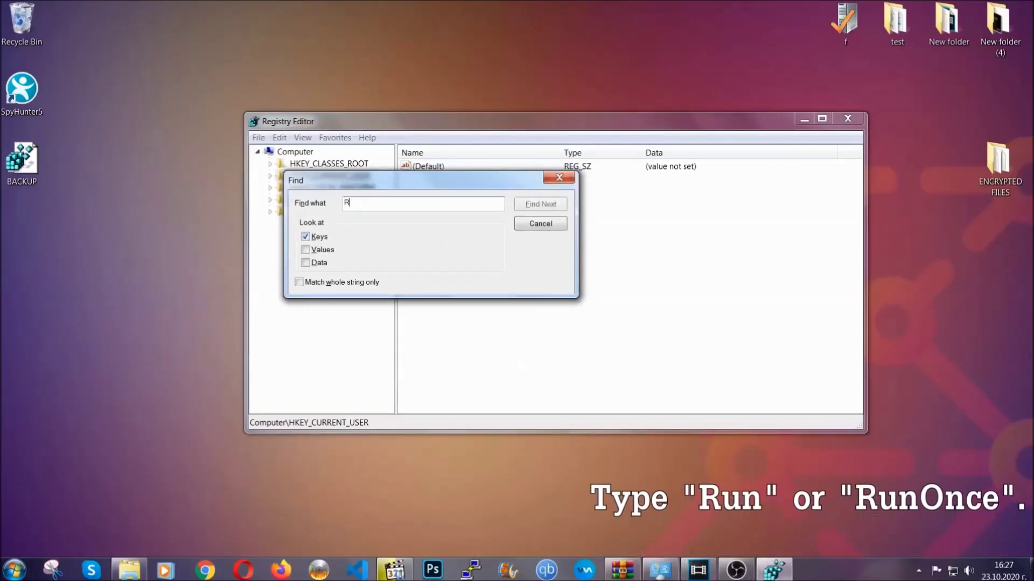
{"action": "type", "text": "unOnce"}
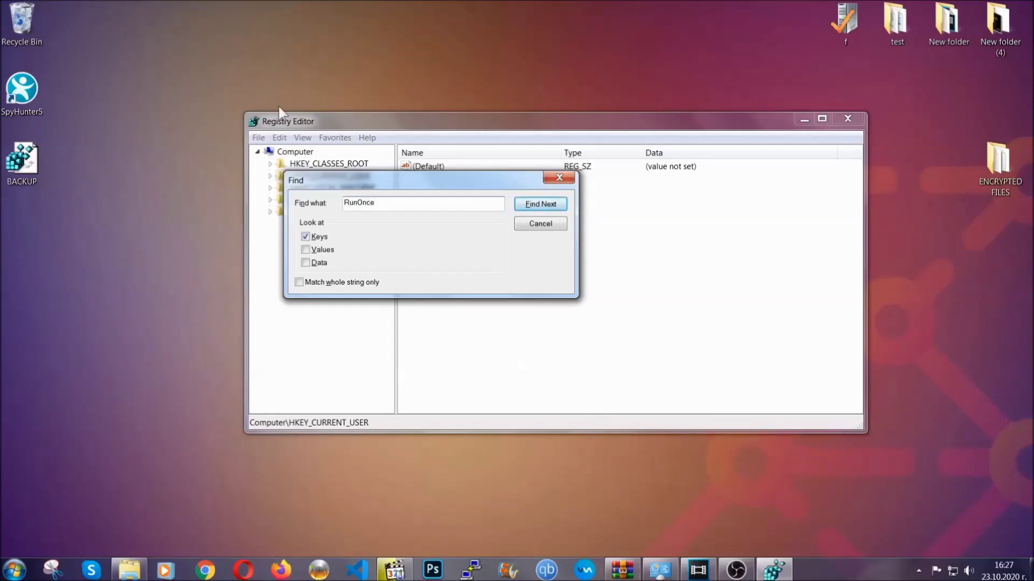
{"action": "left_click", "coordinate": [551, 206]}
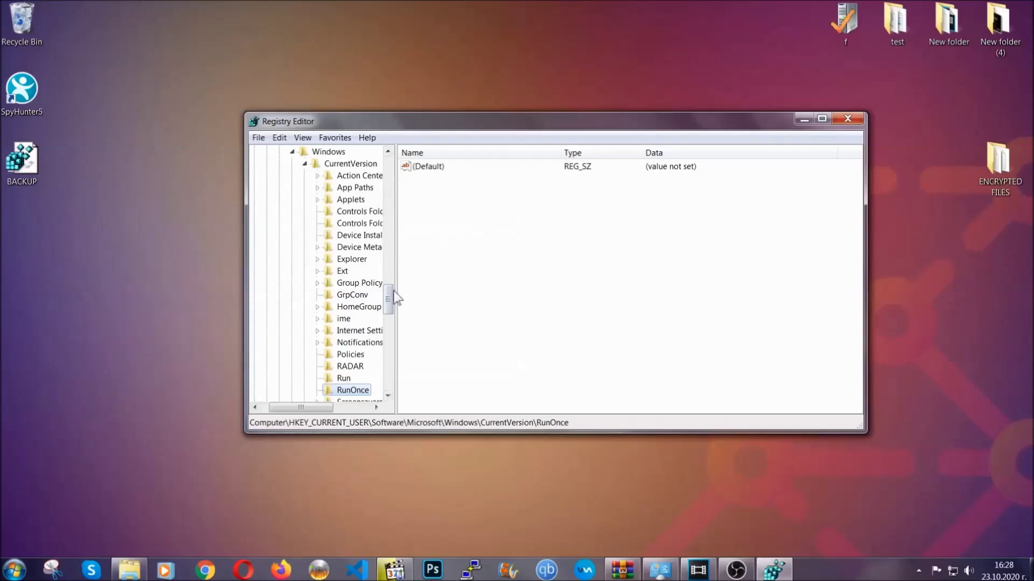
{"action": "left_click_drag", "start_coordinate": [388, 295], "coordinate": [388, 310]}
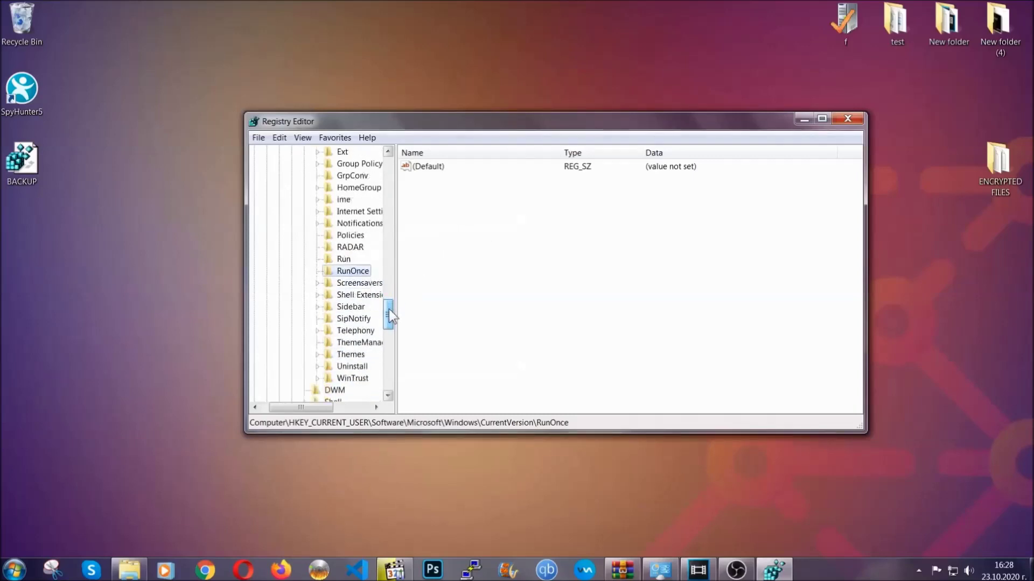
{"action": "left_click", "coordinate": [344, 259]}
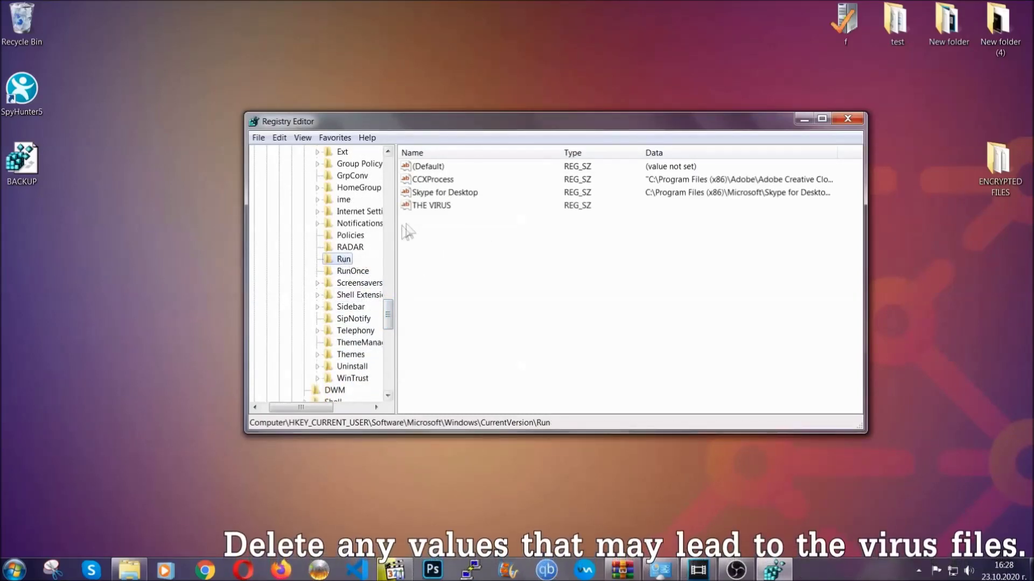
Delete THE VIRUS value, confirming Yes, and close Registry Editor
{"action": "left_click", "coordinate": [424, 207]}
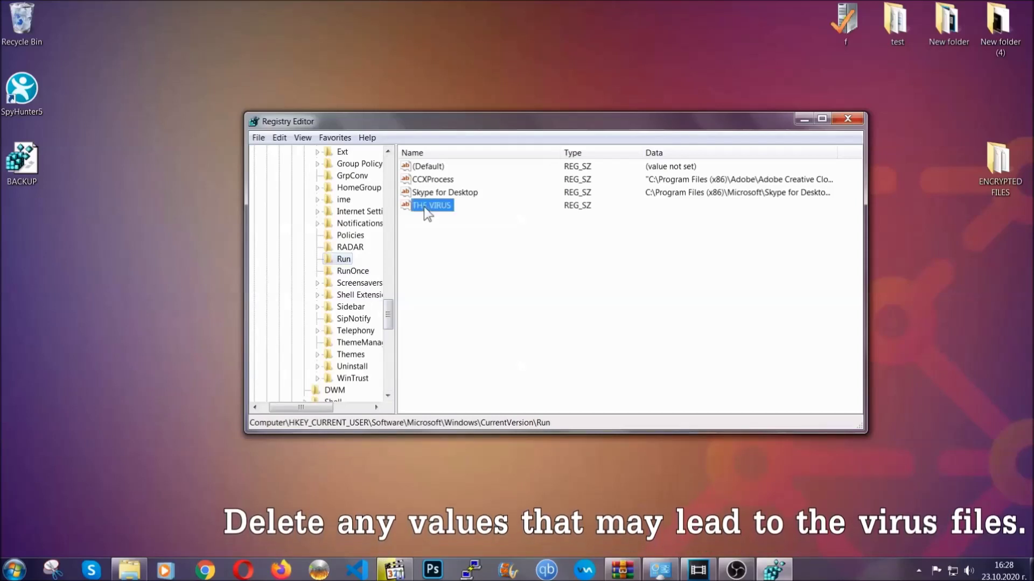
{"action": "right_click", "coordinate": [424, 206]}
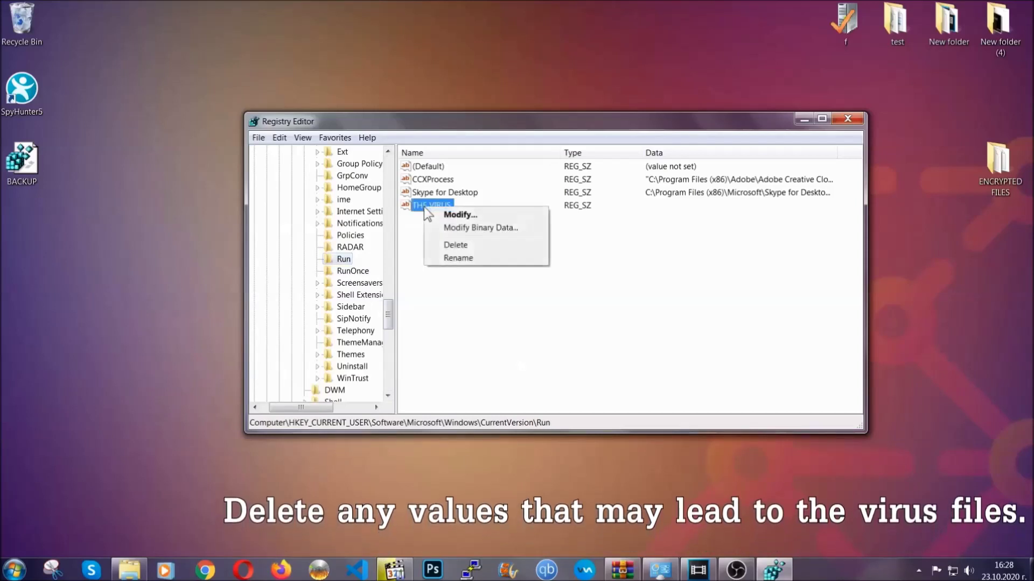
{"action": "left_click", "coordinate": [444, 245]}
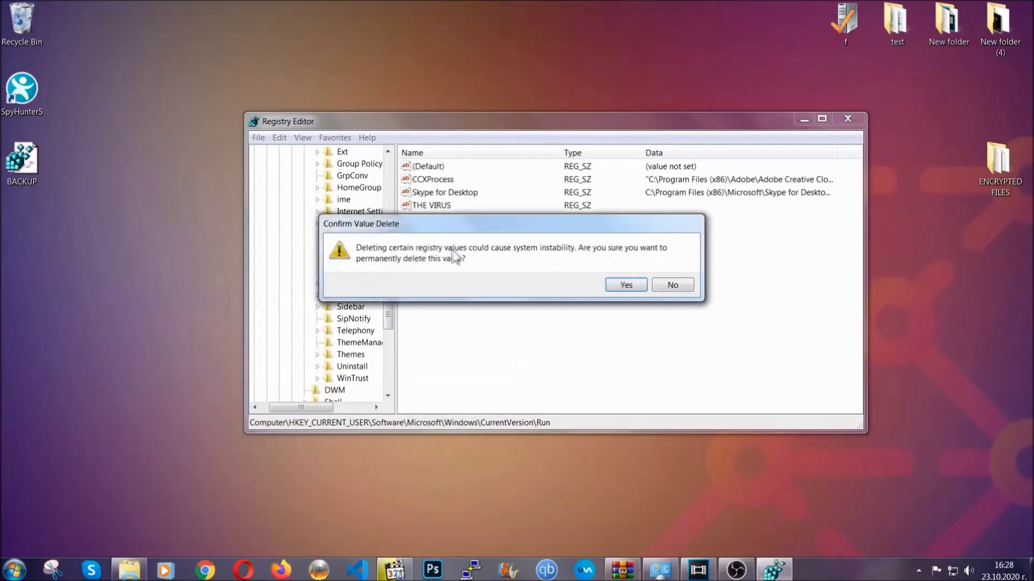
{"action": "left_click", "coordinate": [625, 285]}
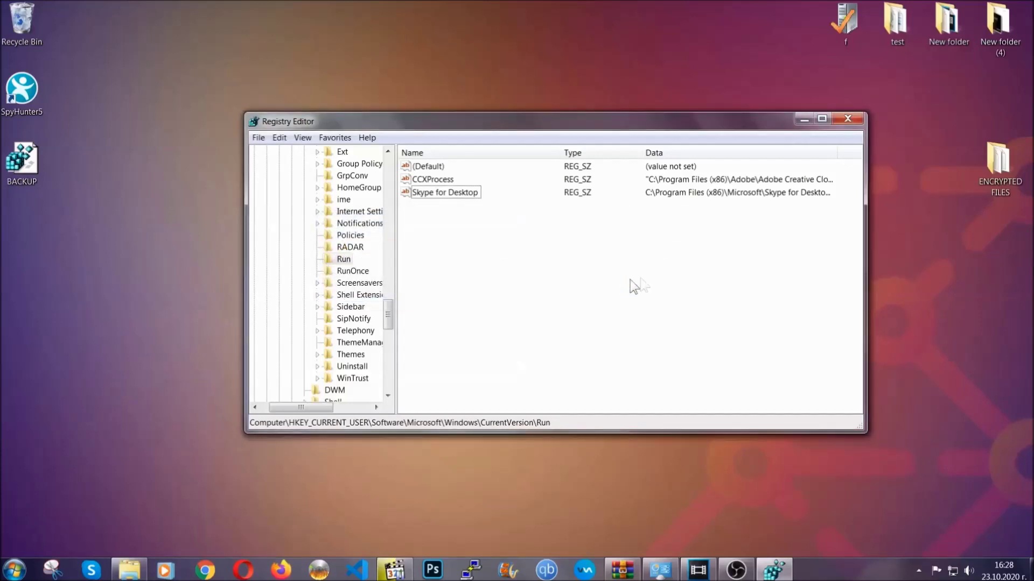
{"action": "left_click", "coordinate": [856, 116]}
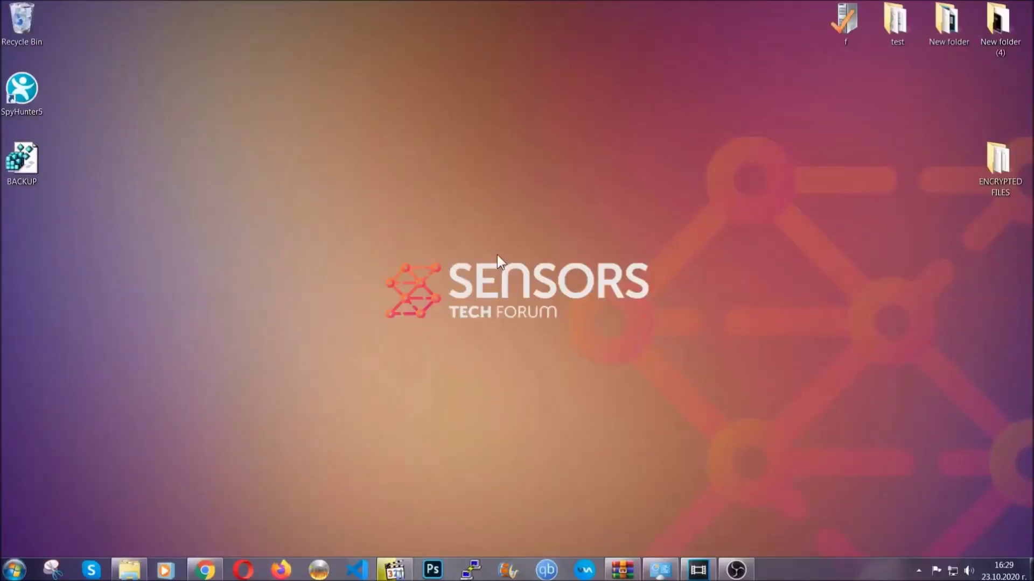
Return to the SensorsTechForum restore-files article and expand Method 2 - Restore Data via Windows Backup
{"action": "left_click", "coordinate": [205, 571]}
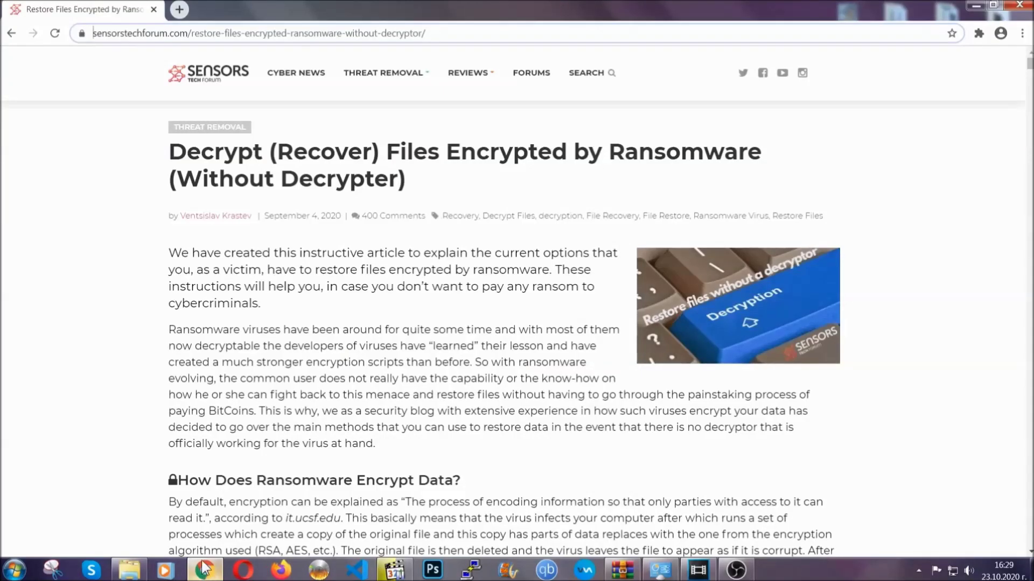
{"action": "left_click_drag", "start_coordinate": [93, 33], "coordinate": [466, 38]}
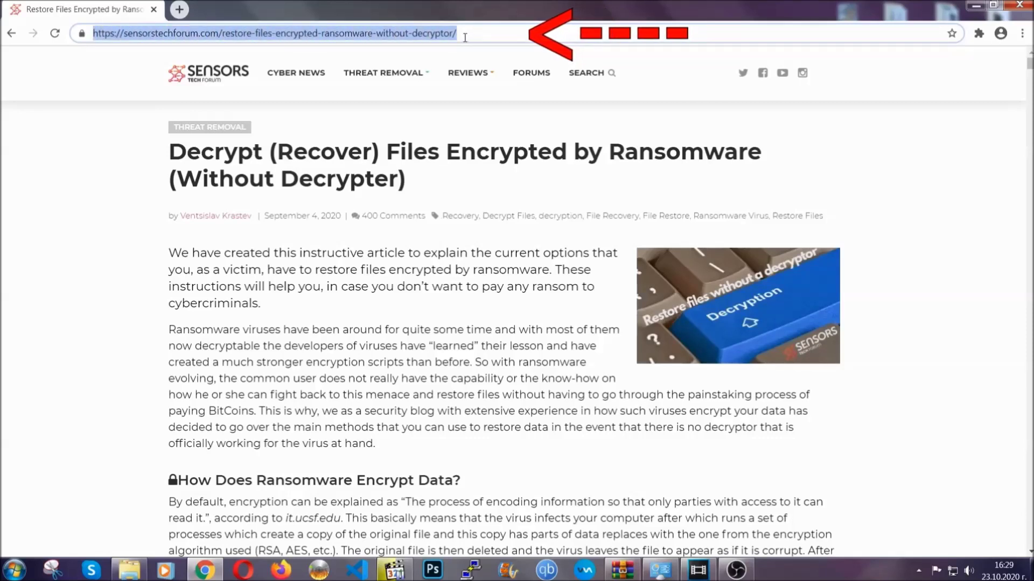
{"action": "mouse_move", "coordinate": [467, 106]}
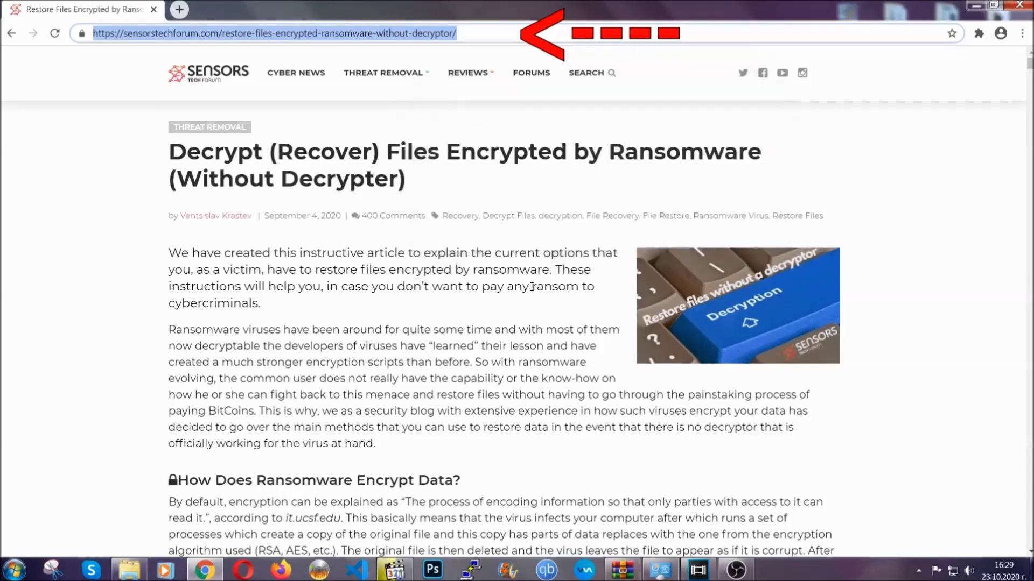
{"action": "scroll", "coordinate": [531, 294], "scroll_direction": "down", "scroll_amount": 5}
{"action": "scroll", "coordinate": [531, 294], "scroll_direction": "down", "scroll_amount": 6}
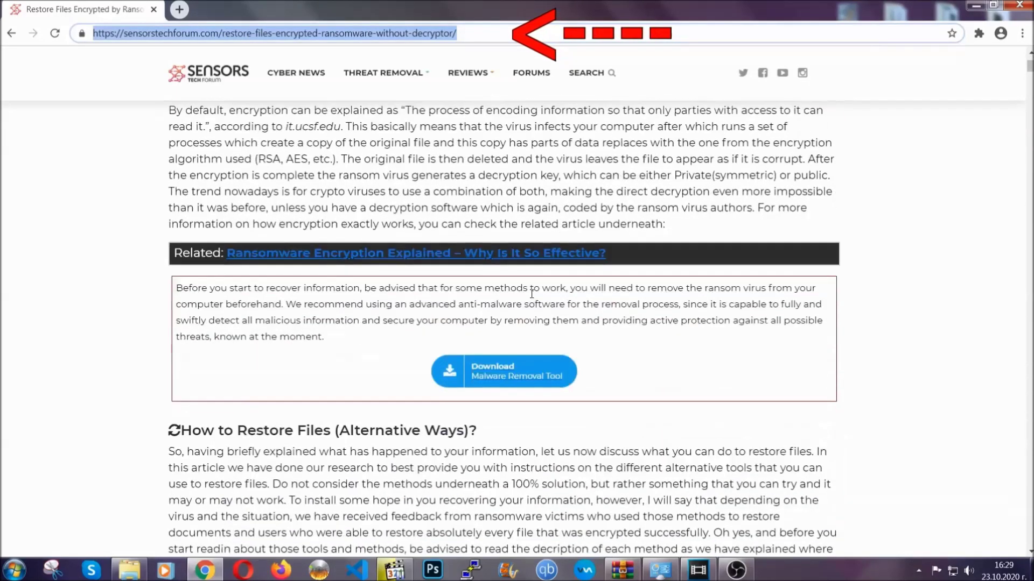
{"action": "scroll", "coordinate": [531, 293], "scroll_direction": "down", "scroll_amount": 4}
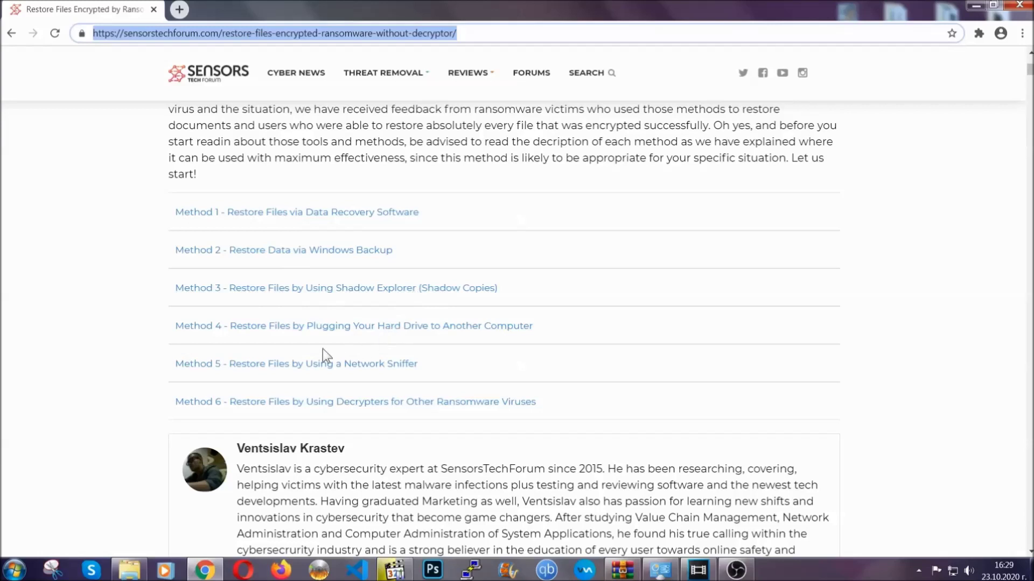
{"action": "left_click", "coordinate": [322, 250]}
{"action": "left_click_drag", "start_coordinate": [299, 322], "coordinate": [364, 402]}
Expand Step1, Step2 and Step3 of the Windows Backup method in the article
{"action": "left_click", "coordinate": [369, 402]}
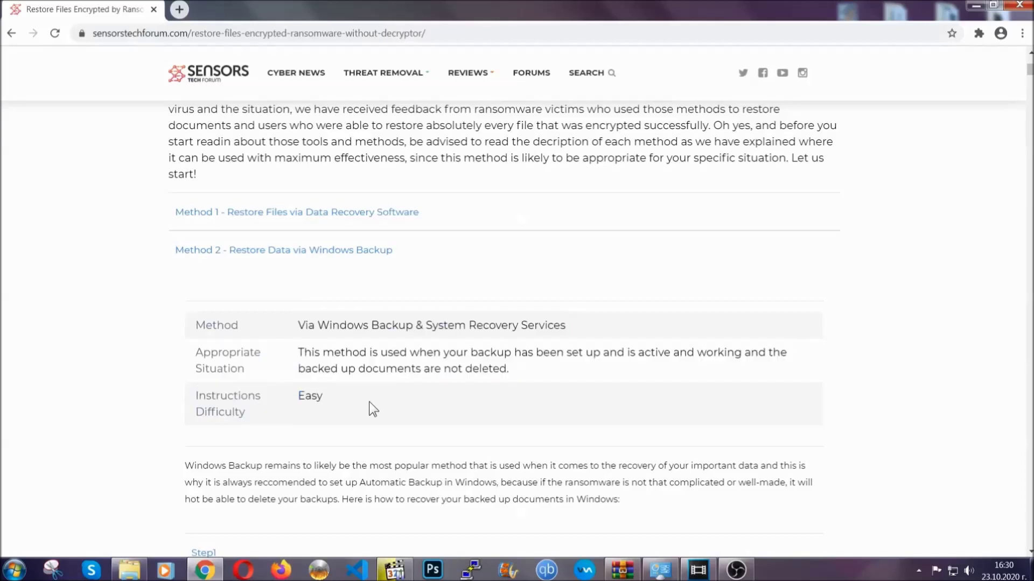
{"action": "scroll", "coordinate": [369, 402], "scroll_direction": "down", "scroll_amount": 3}
{"action": "scroll", "coordinate": [370, 401], "scroll_direction": "down", "scroll_amount": 1}
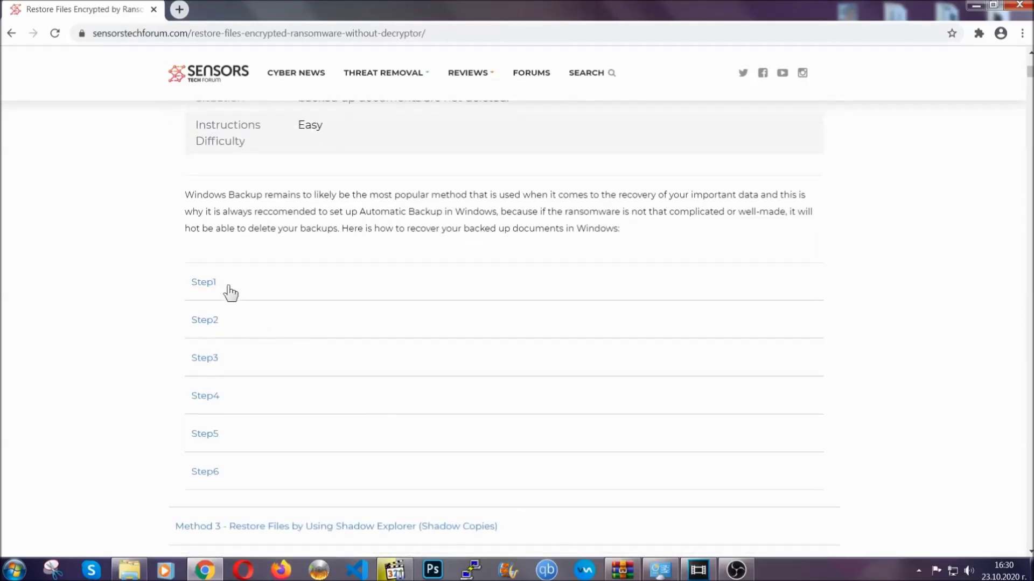
{"action": "left_click", "coordinate": [211, 283]}
{"action": "scroll", "coordinate": [484, 334], "scroll_direction": "down", "scroll_amount": 4}
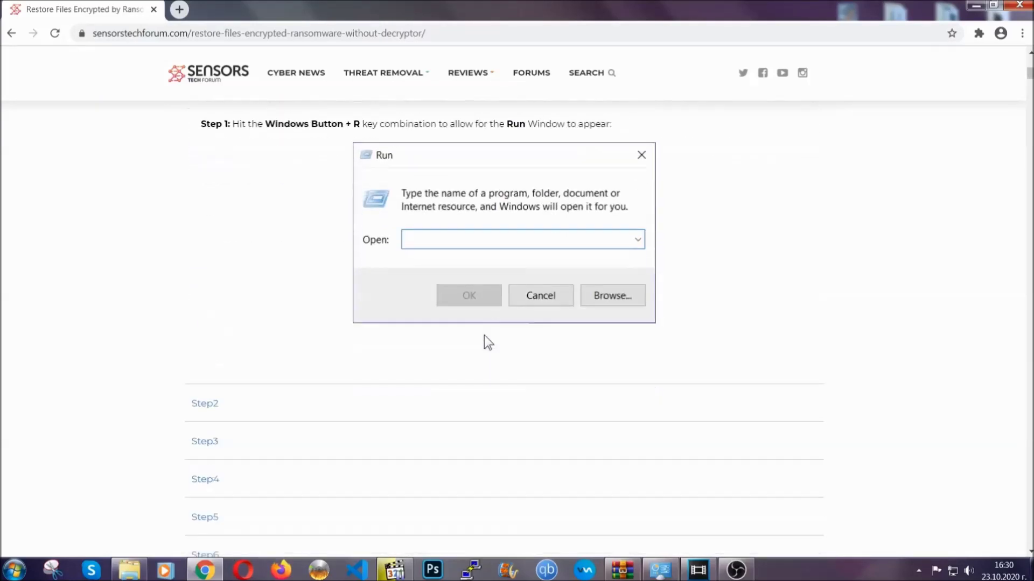
{"action": "left_click", "coordinate": [241, 338]}
{"action": "scroll", "coordinate": [463, 340], "scroll_direction": "down", "scroll_amount": 4}
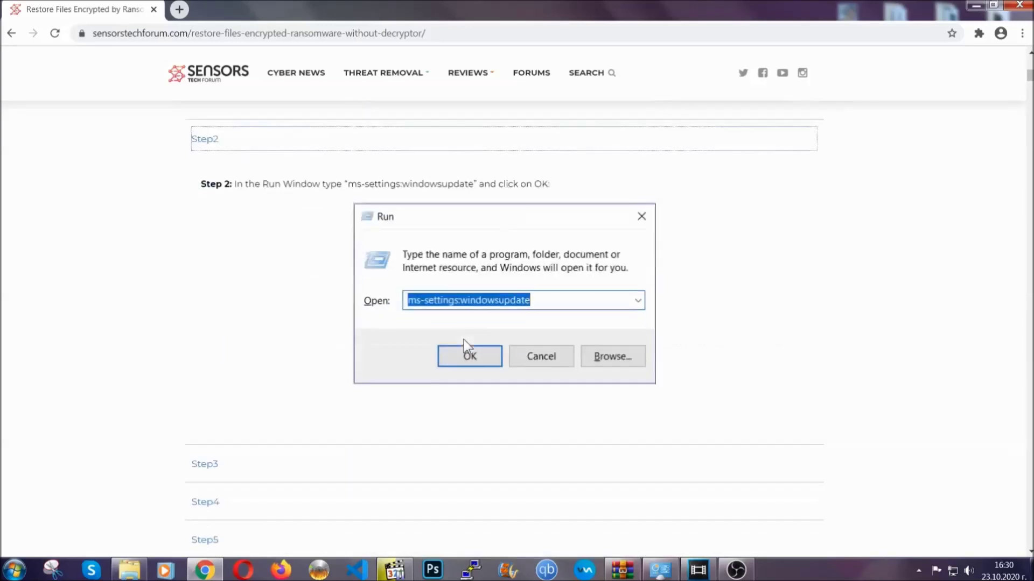
{"action": "left_click", "coordinate": [305, 392]}
Read through the expanded backup steps, then minimize Chrome to show the desktop
{"action": "scroll", "coordinate": [457, 369], "scroll_direction": "down", "scroll_amount": 3}
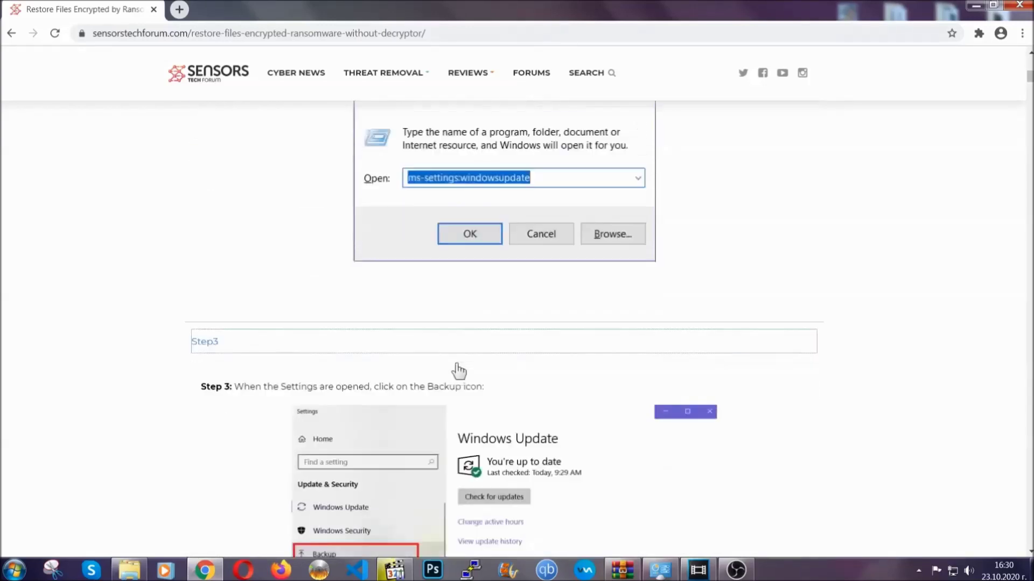
{"action": "scroll", "coordinate": [457, 365], "scroll_direction": "down", "scroll_amount": 2}
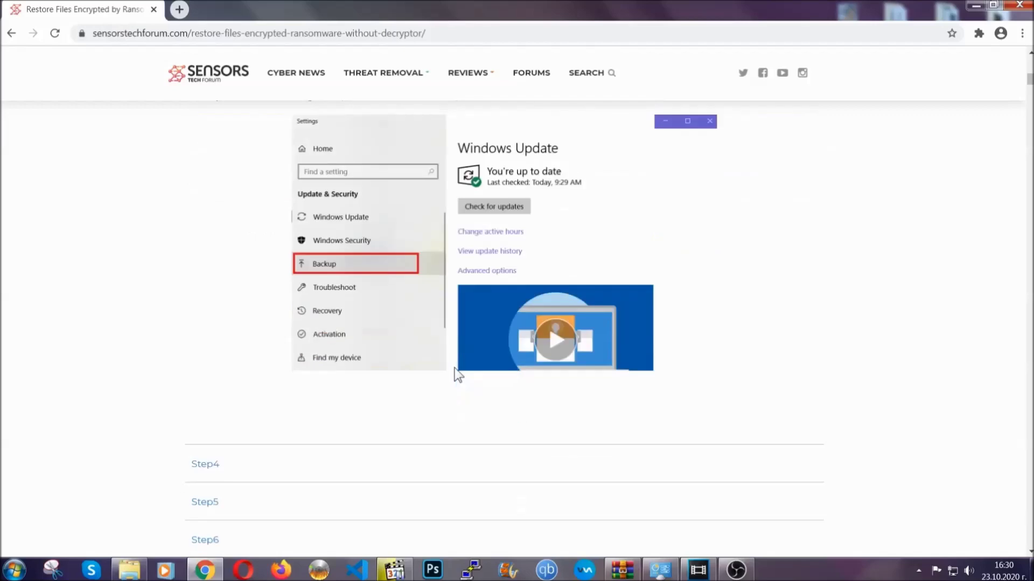
{"action": "scroll", "coordinate": [454, 367], "scroll_direction": "down", "scroll_amount": 2}
{"action": "scroll", "coordinate": [454, 369], "scroll_direction": "down", "scroll_amount": 7}
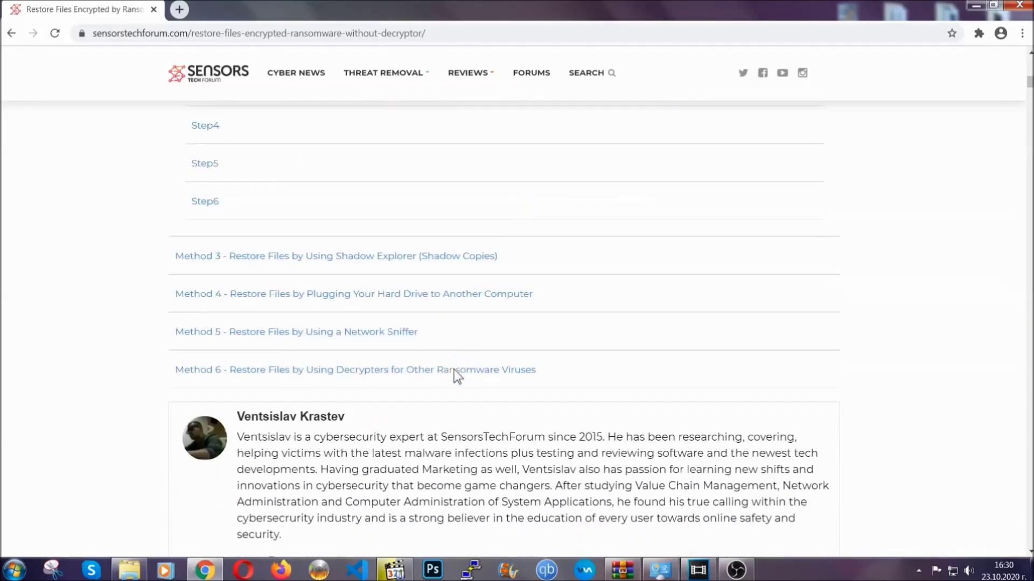
{"action": "scroll", "coordinate": [454, 369], "scroll_direction": "up", "scroll_amount": 20}
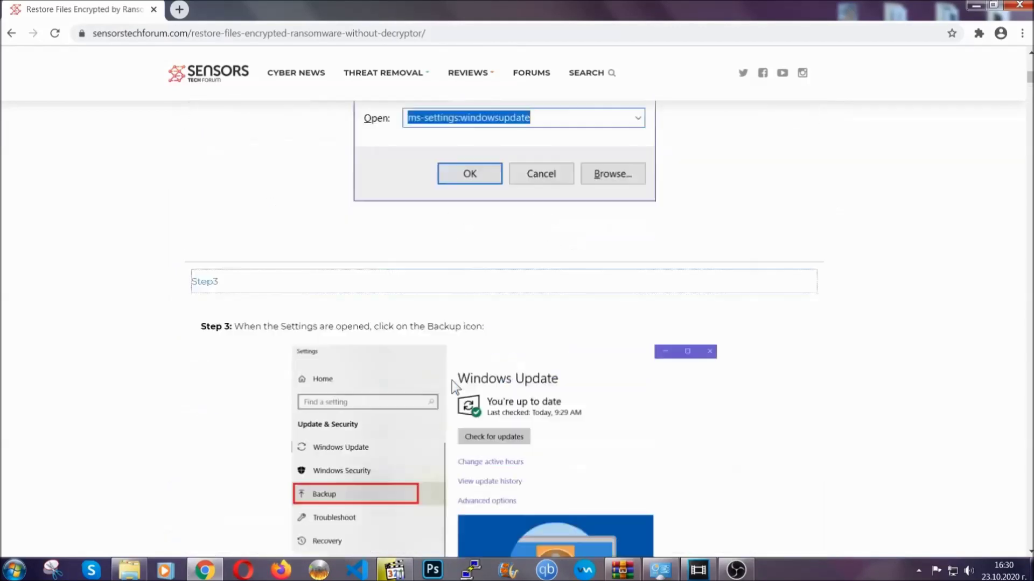
{"action": "scroll", "coordinate": [452, 386], "scroll_direction": "up", "scroll_amount": 4}
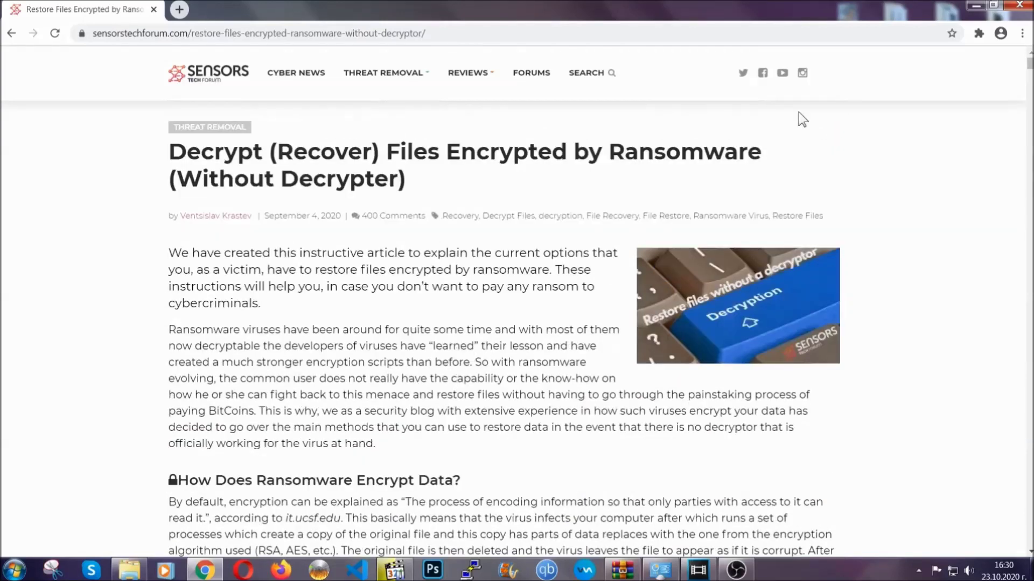
{"action": "left_click", "coordinate": [975, 7]}
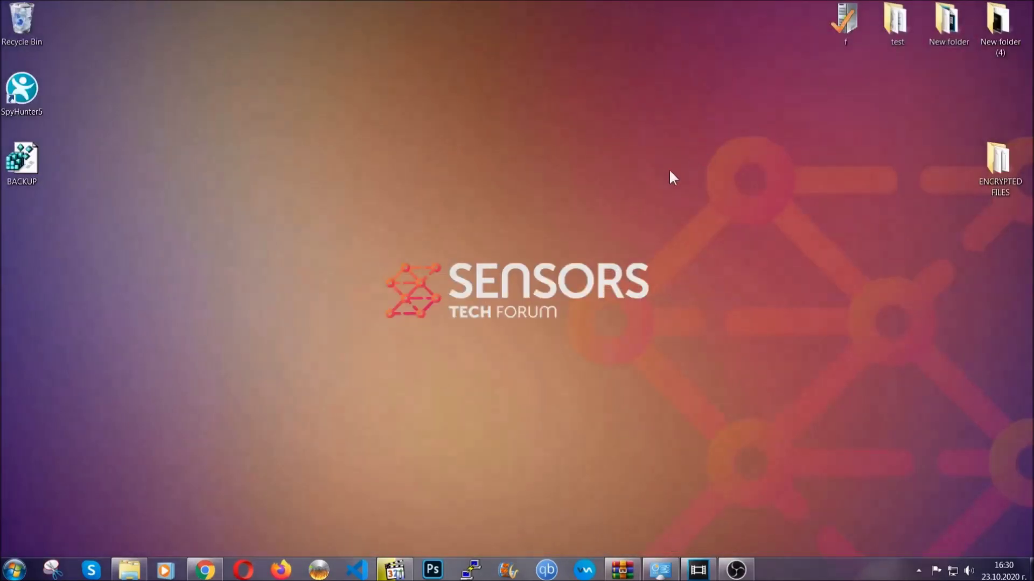